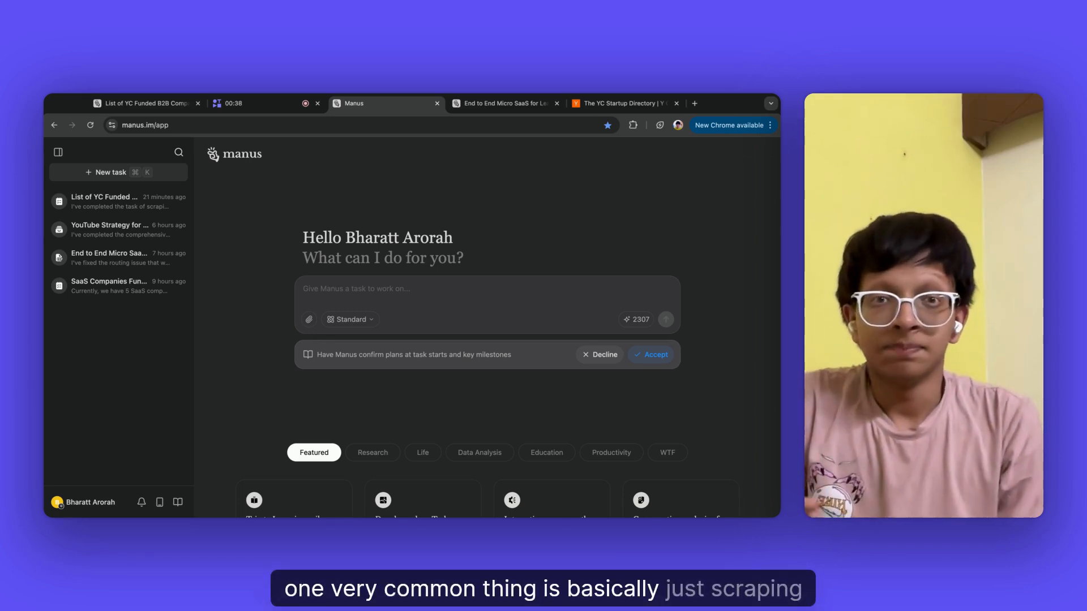
Look through the YC Startup Directory's filters and its list of B2B companies in America / Canada
{"action": "left_click", "coordinate": [623, 103]}
{"action": "scroll", "coordinate": [436, 262], "scroll_direction": "up", "scroll_amount": 15}
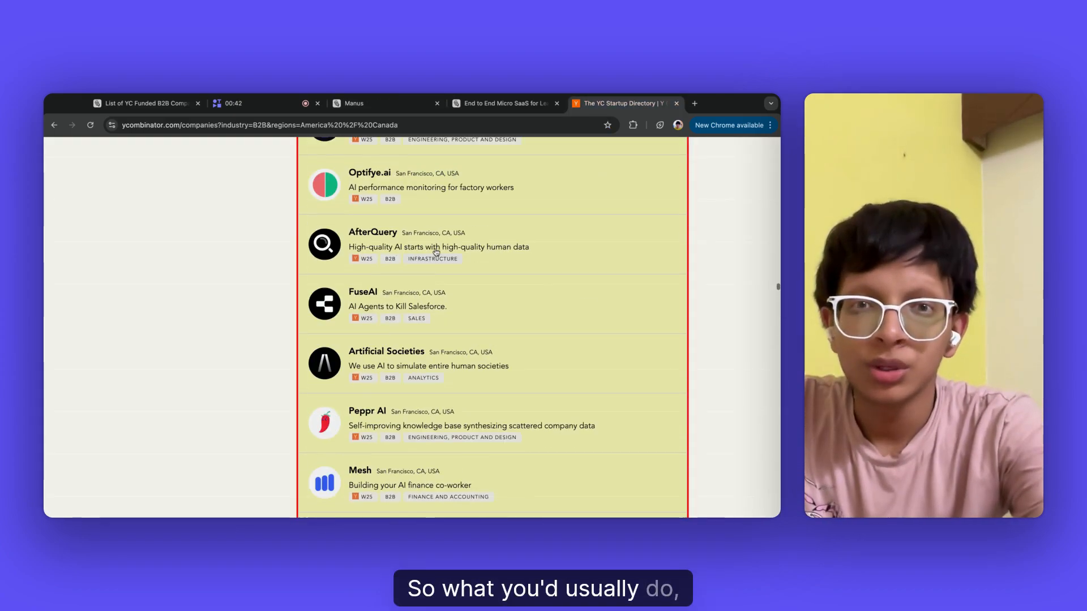
{"action": "scroll", "coordinate": [290, 386], "scroll_direction": "up", "scroll_amount": 20}
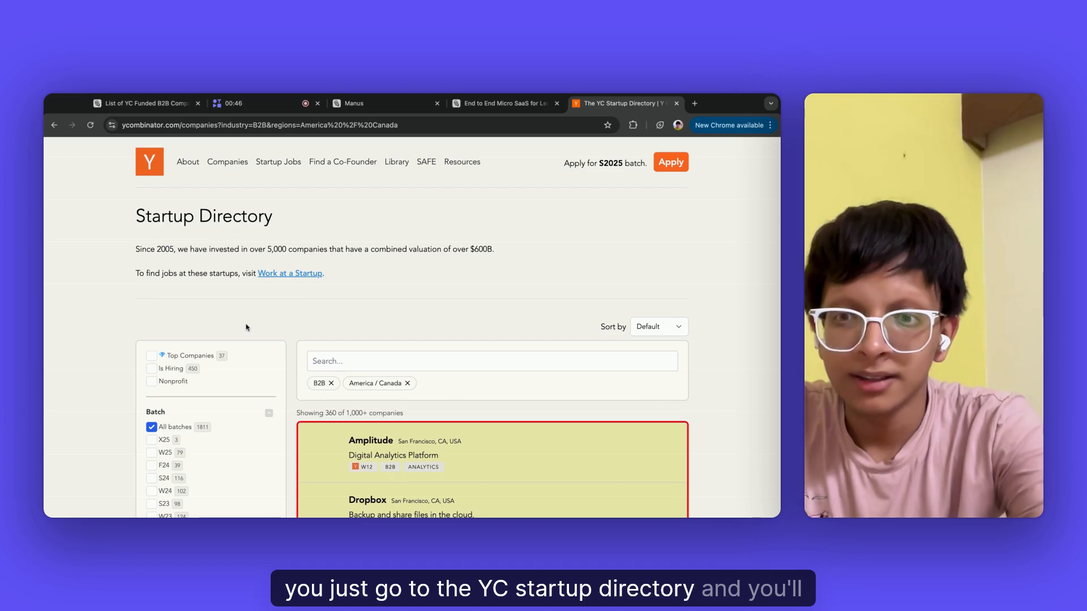
{"action": "scroll", "coordinate": [244, 322], "scroll_direction": "down", "scroll_amount": 3}
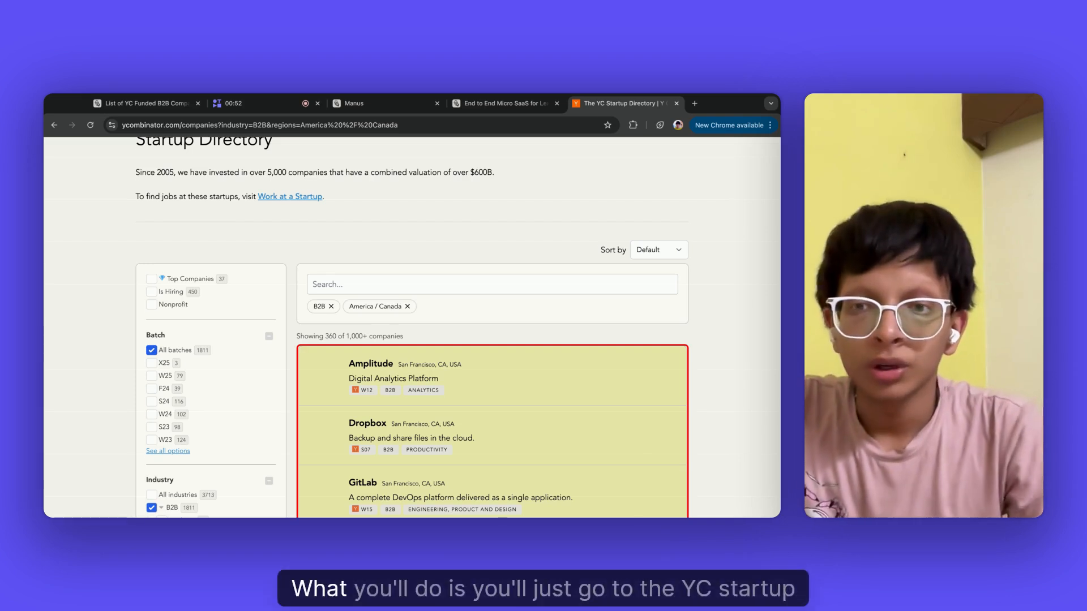
{"action": "scroll", "coordinate": [147, 165], "scroll_direction": "up", "scroll_amount": 2}
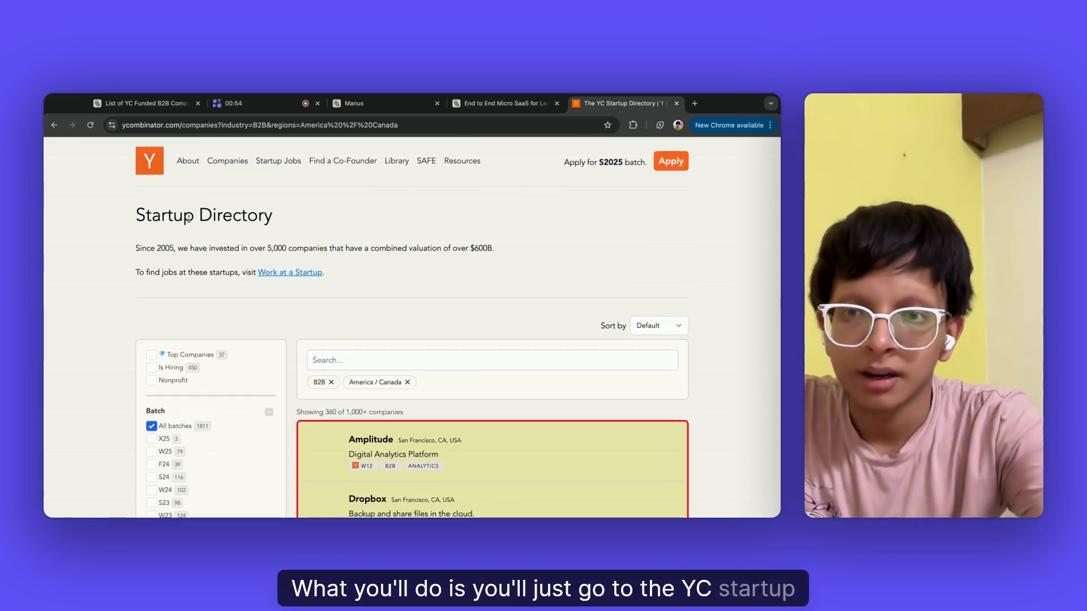
{"action": "scroll", "coordinate": [150, 283], "scroll_direction": "down", "scroll_amount": 3}
{"action": "scroll", "coordinate": [151, 304], "scroll_direction": "down", "scroll_amount": 2}
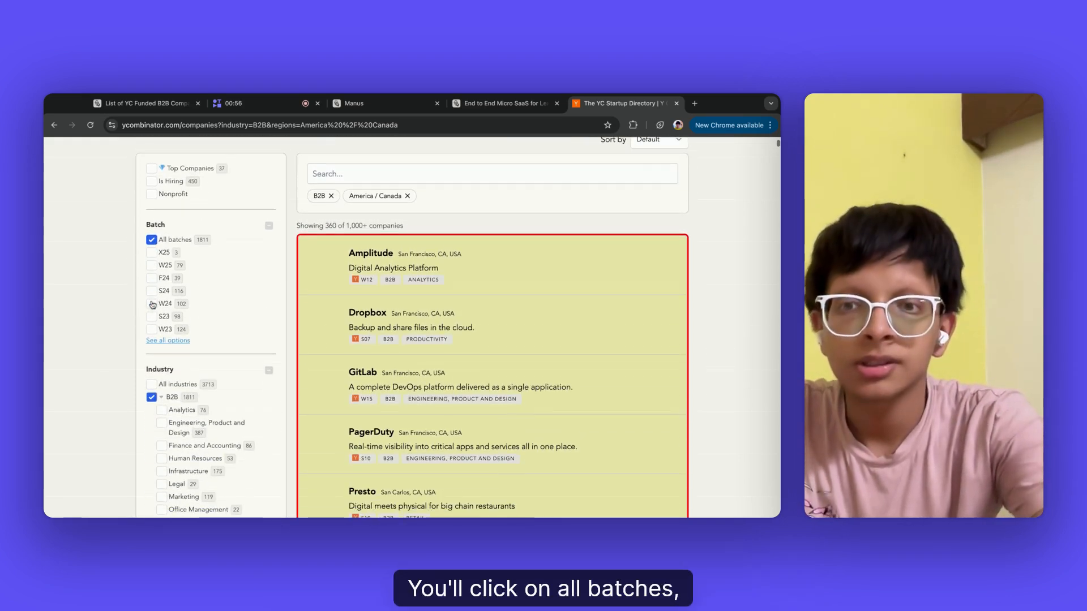
{"action": "scroll", "coordinate": [657, 169], "scroll_direction": "down", "scroll_amount": 20}
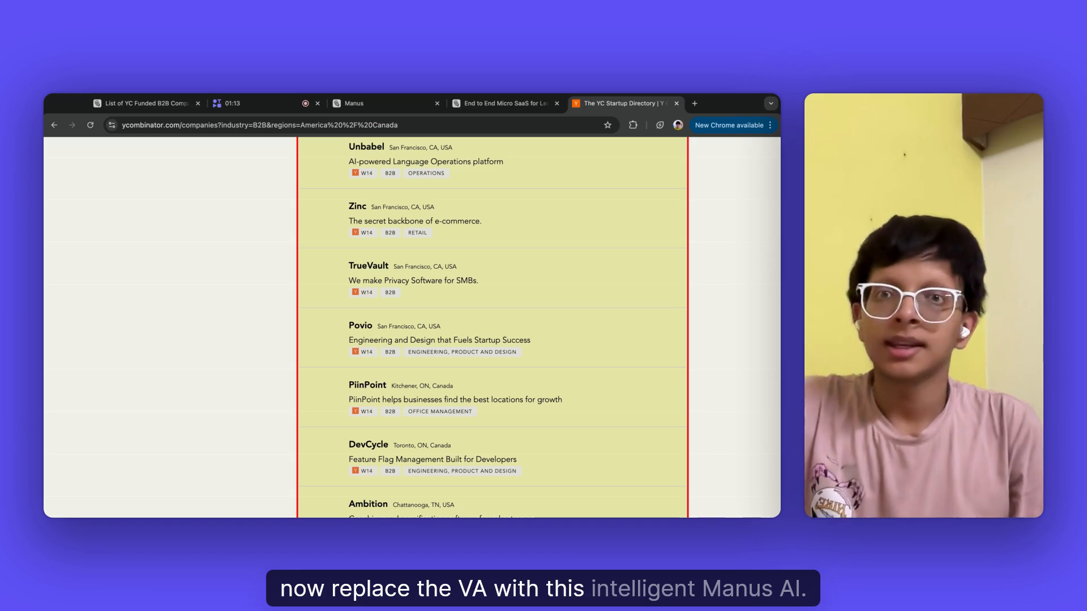
Open the List of YC Funded B2B Companies task, view its todo.md in Manus's Computer, and return to the original prompt
{"action": "left_click", "coordinate": [141, 103]}
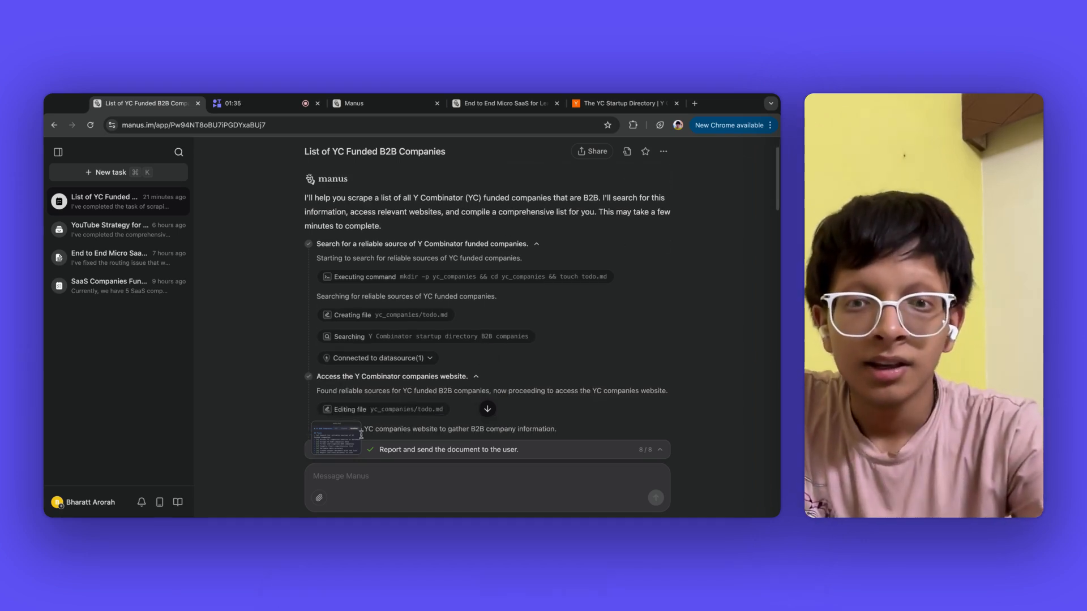
{"action": "left_click", "coordinate": [345, 446]}
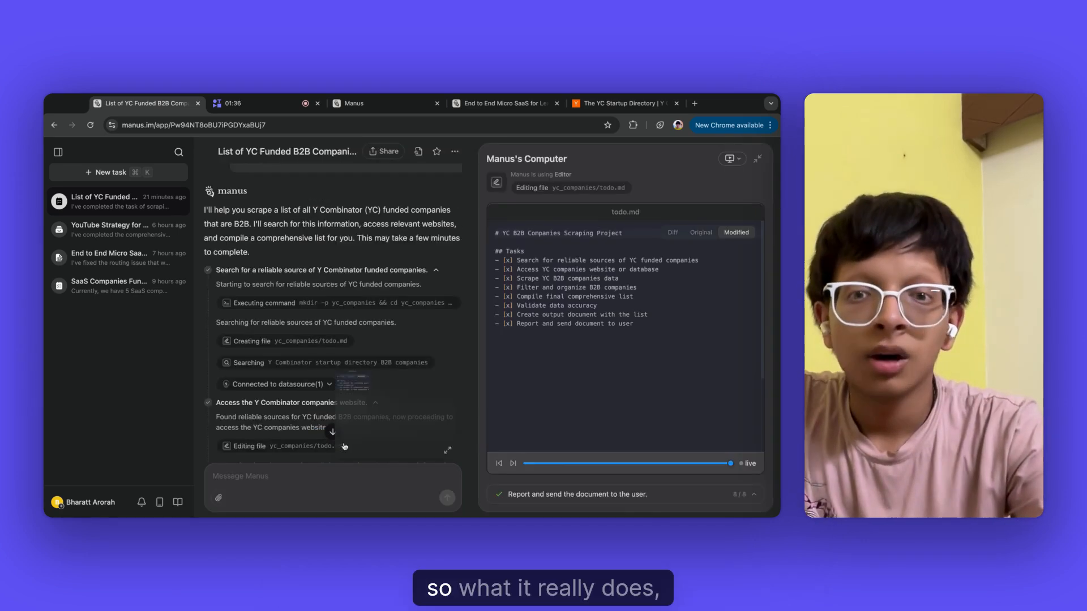
{"action": "left_click", "coordinate": [566, 469]}
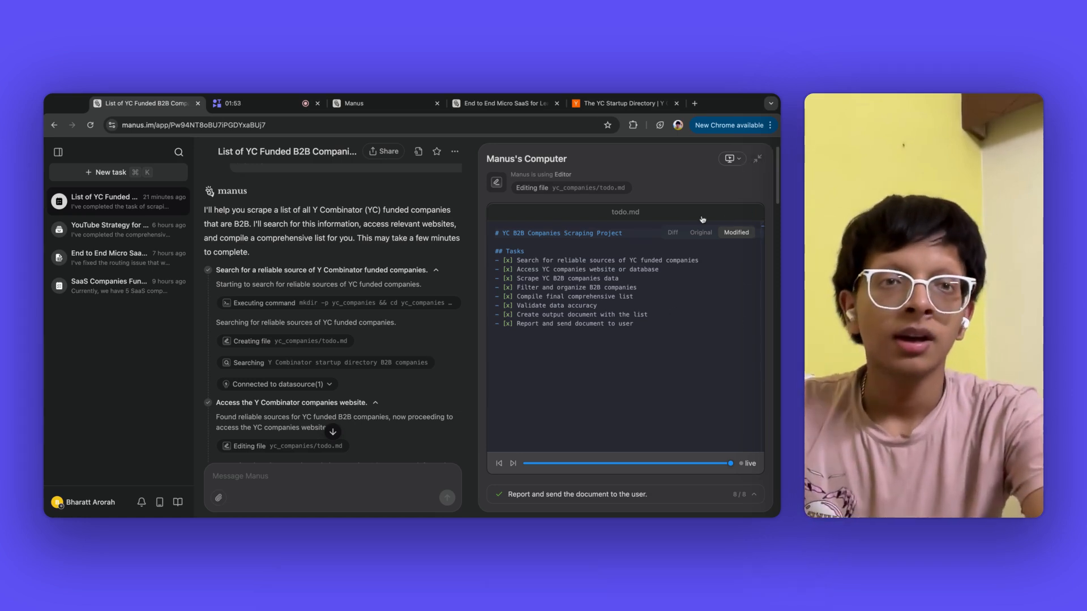
{"action": "left_click", "coordinate": [758, 163]}
{"action": "scroll", "coordinate": [586, 272], "scroll_direction": "up", "scroll_amount": 2}
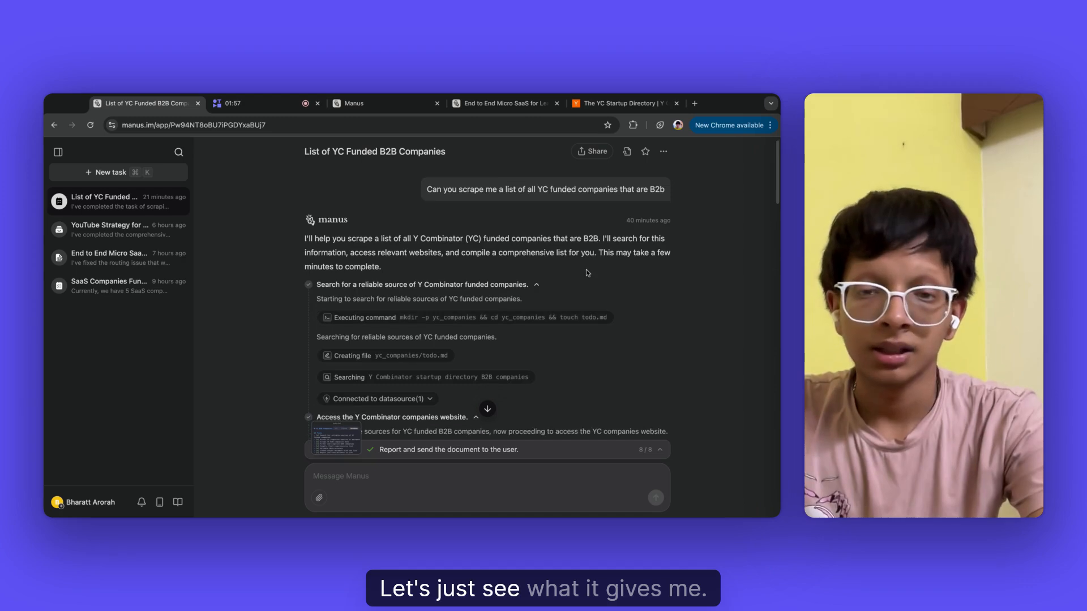
Open yc_b2b_companies.csv from the files delivered at the end of the task
{"action": "scroll", "coordinate": [586, 270], "scroll_direction": "down", "scroll_amount": 20}
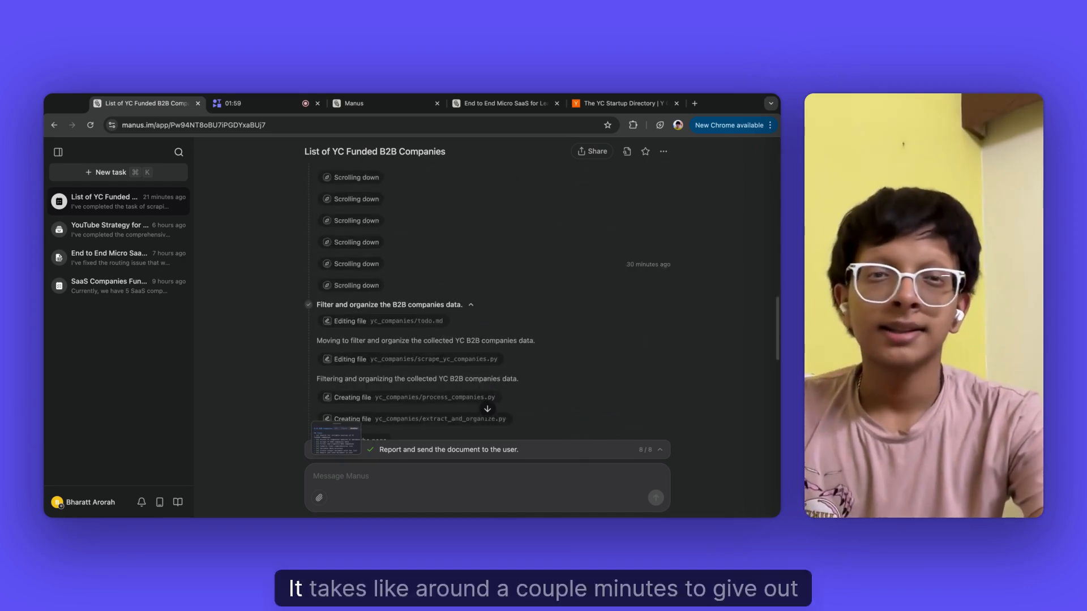
{"action": "scroll", "coordinate": [459, 241], "scroll_direction": "up", "scroll_amount": 5}
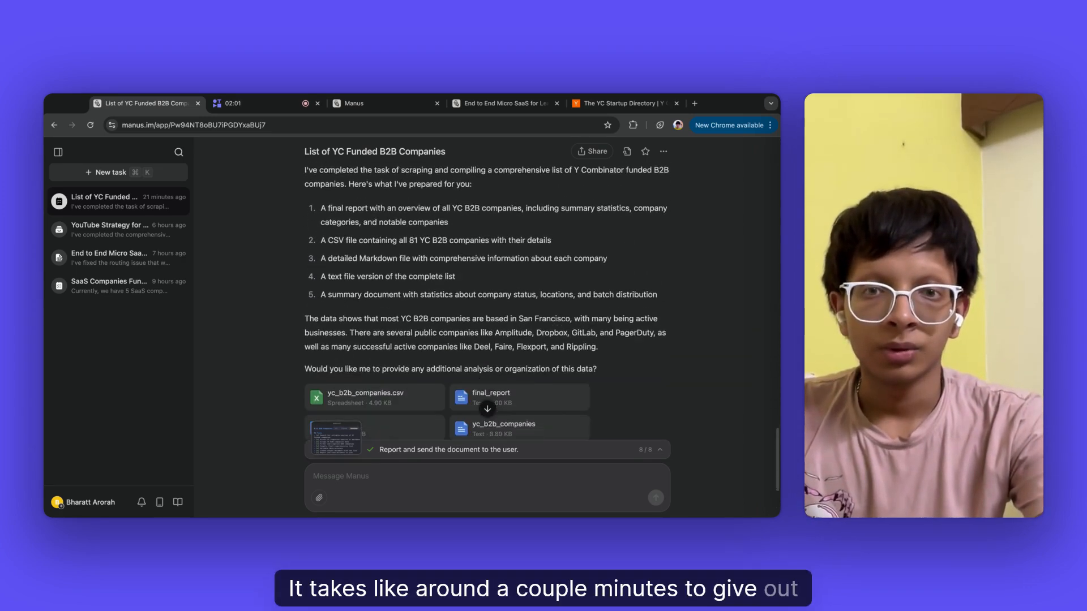
{"action": "scroll", "coordinate": [459, 240], "scroll_direction": "down", "scroll_amount": 4}
{"action": "scroll", "coordinate": [460, 241], "scroll_direction": "up", "scroll_amount": 1}
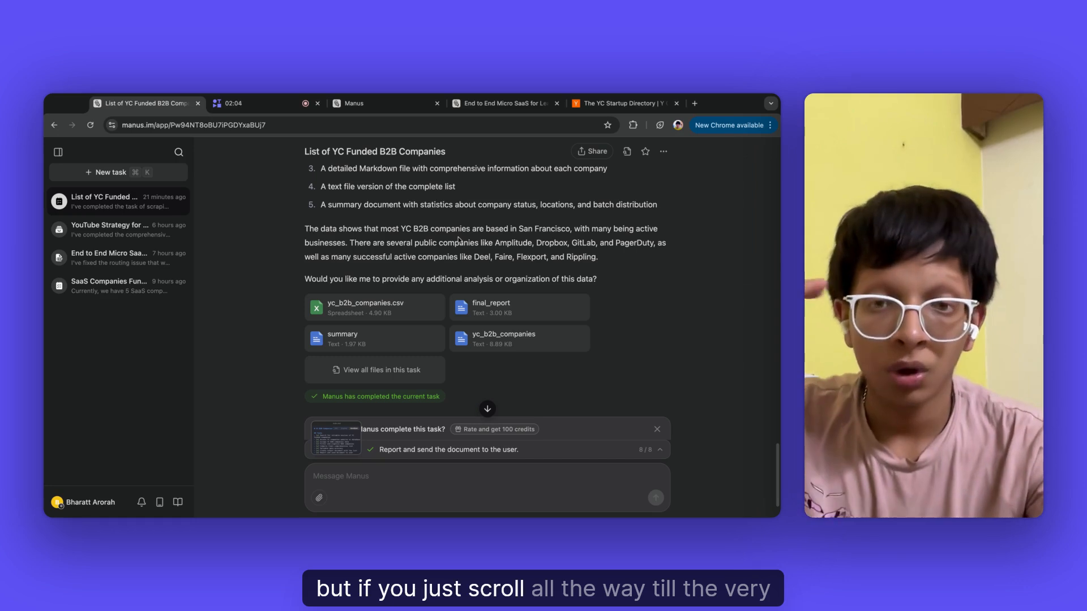
{"action": "left_click", "coordinate": [398, 307]}
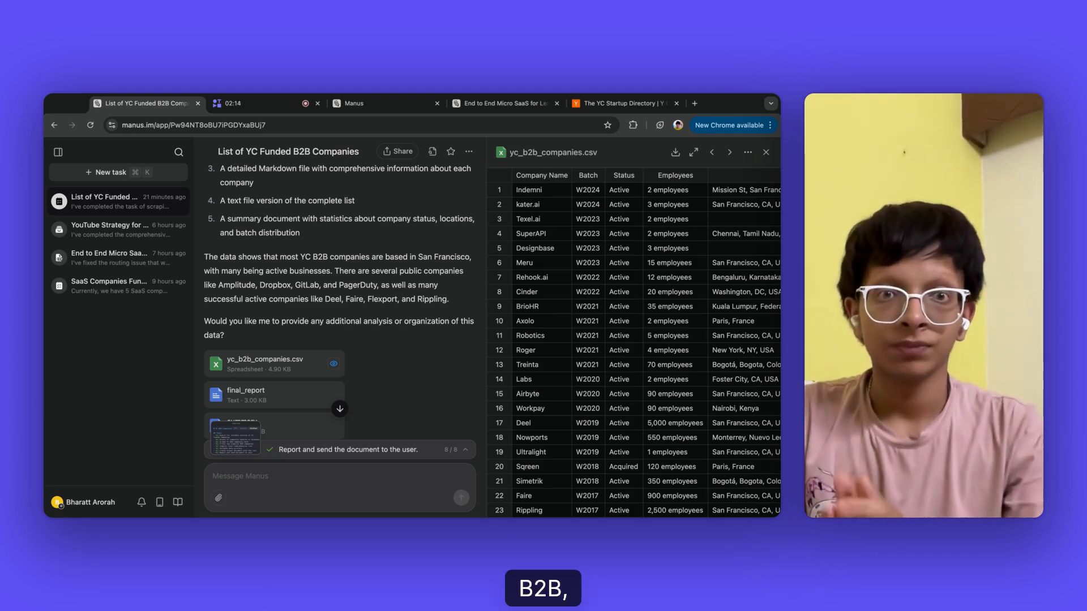
Examine the CSV's company name, batch, status, employees and location columns, and close the preview
{"action": "left_click", "coordinate": [550, 177]}
{"action": "left_click", "coordinate": [607, 205]}
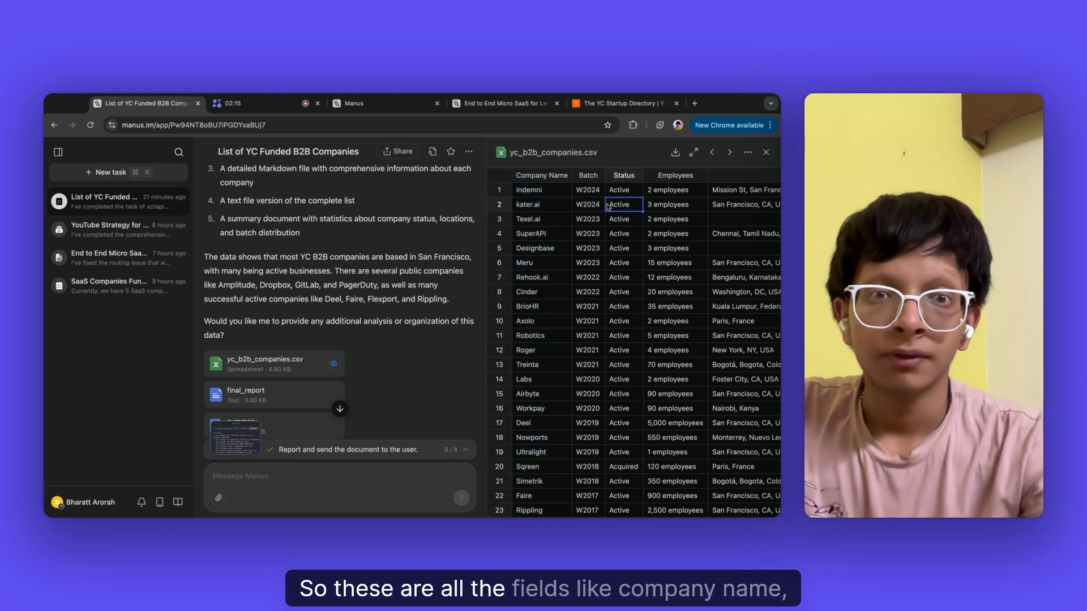
{"action": "left_click", "coordinate": [559, 179]}
{"action": "left_click", "coordinate": [589, 178]}
{"action": "left_click", "coordinate": [622, 192]}
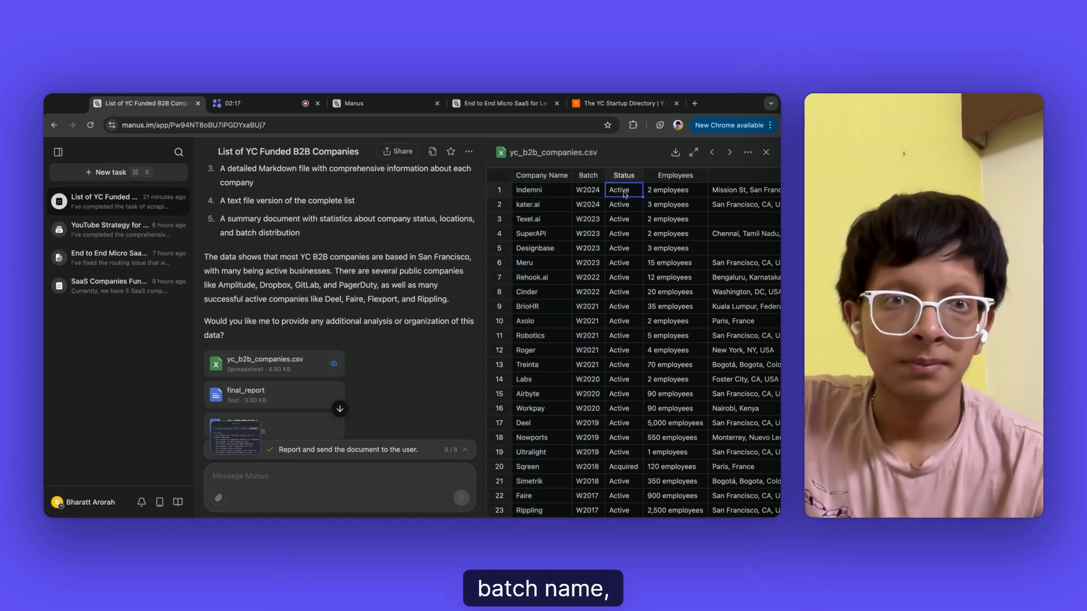
{"action": "left_click", "coordinate": [650, 194]}
{"action": "scroll", "coordinate": [651, 193], "scroll_direction": "right", "scroll_amount": 3}
{"action": "left_click", "coordinate": [654, 193]}
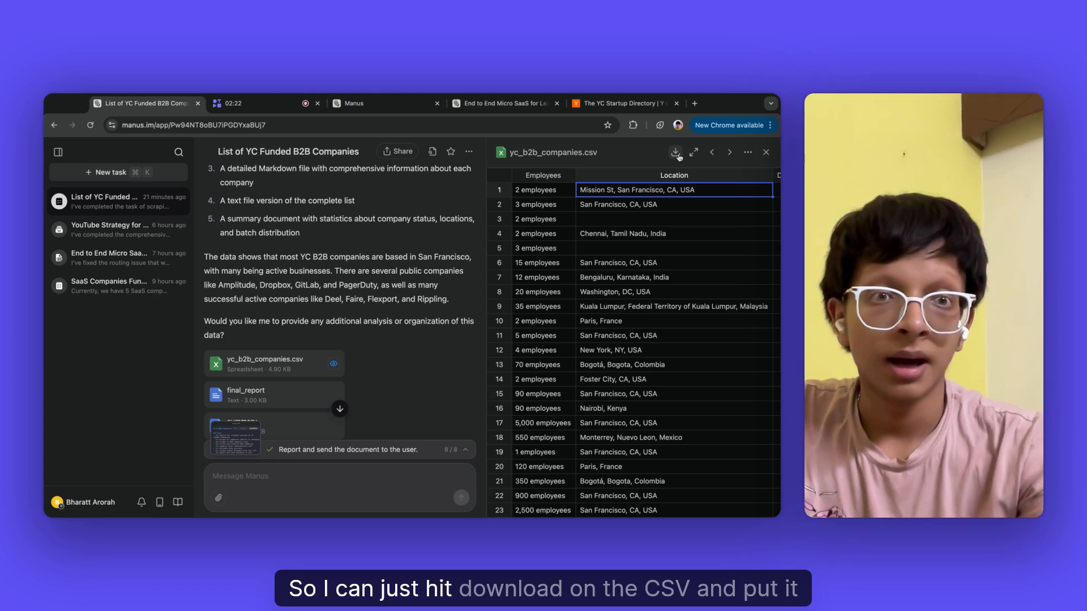
{"action": "left_click", "coordinate": [766, 152]}
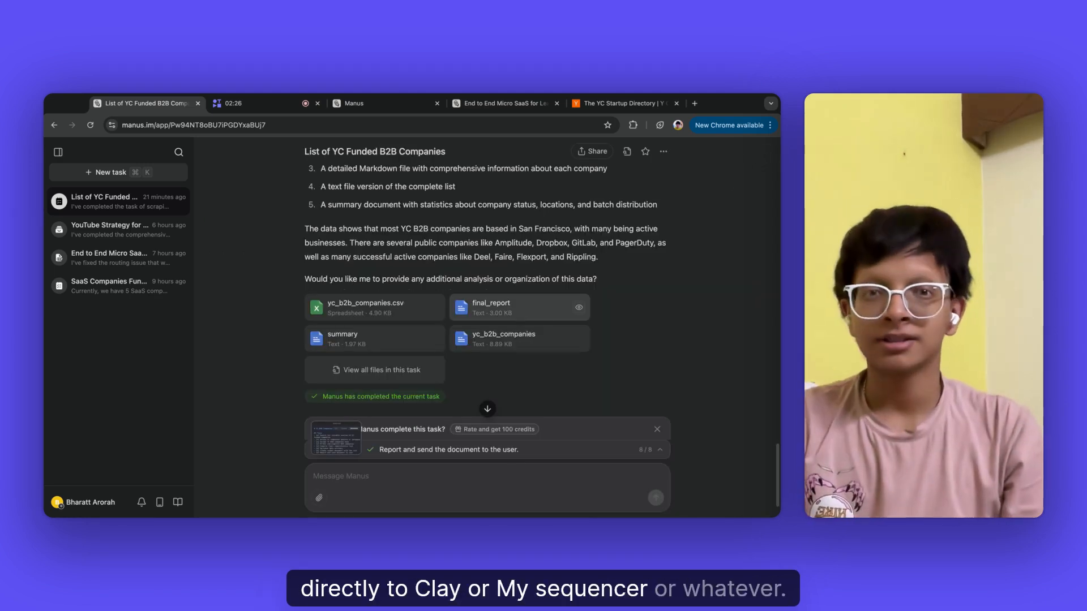
Open final_report and read it from the overview through to the conclusion
{"action": "left_click", "coordinate": [509, 308]}
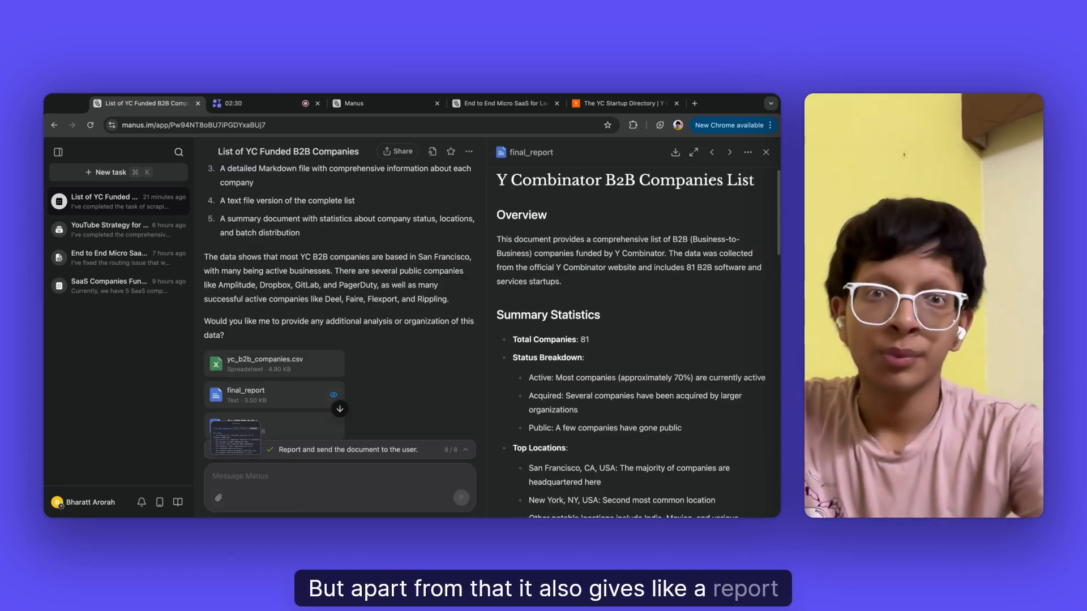
{"action": "scroll", "coordinate": [631, 340], "scroll_direction": "down", "scroll_amount": 2}
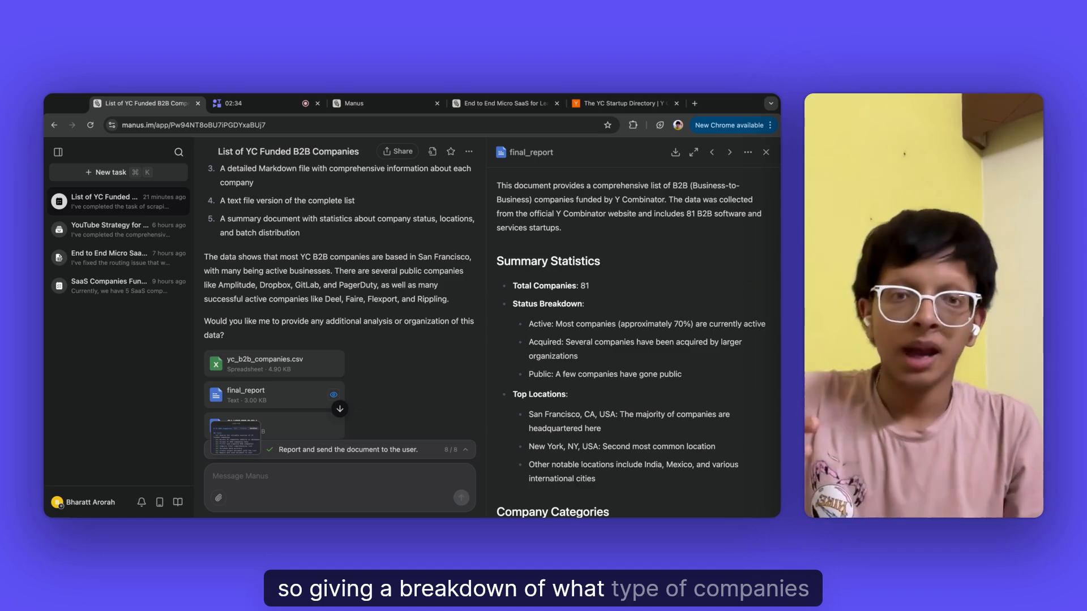
{"action": "scroll", "coordinate": [630, 340], "scroll_direction": "down", "scroll_amount": 10}
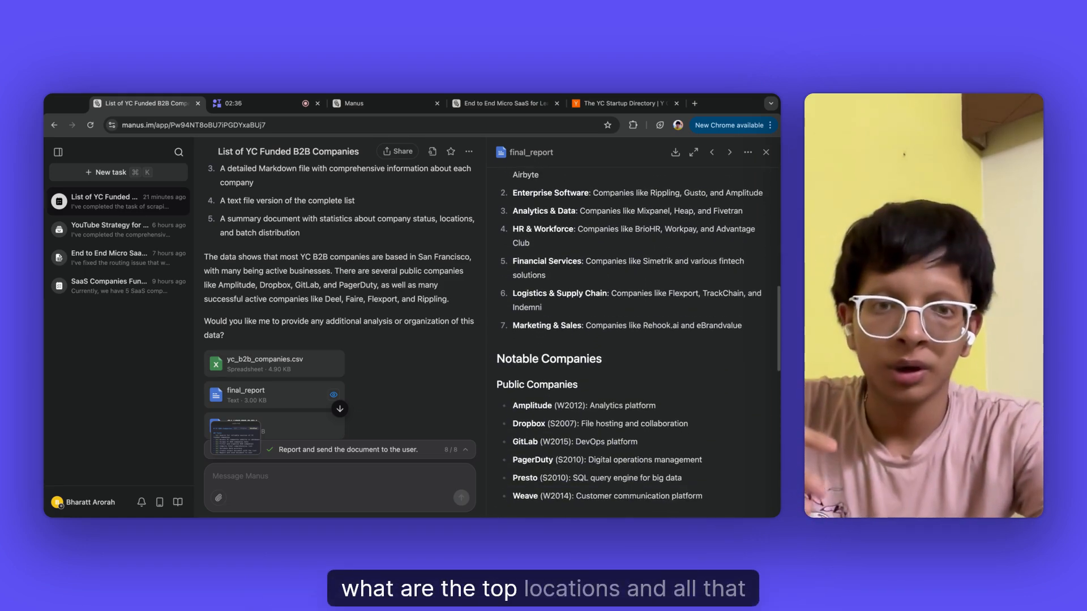
{"action": "scroll", "coordinate": [696, 336], "scroll_direction": "down", "scroll_amount": 15}
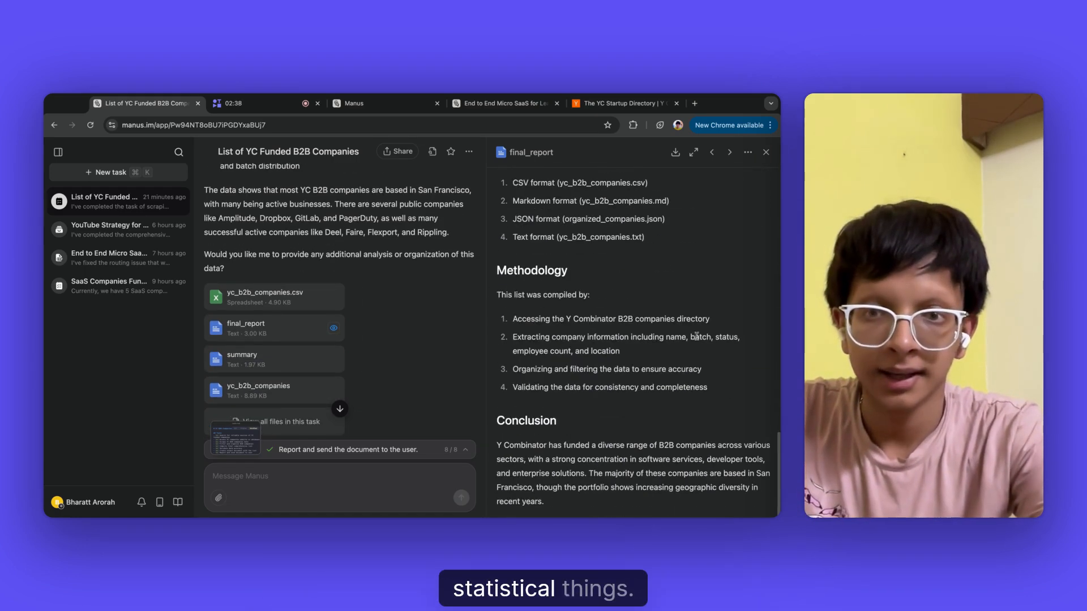
Preview the yc_b2b_companies text document and return to the yc_b2b_companies.csv spreadsheet
{"action": "left_click", "coordinate": [259, 390]}
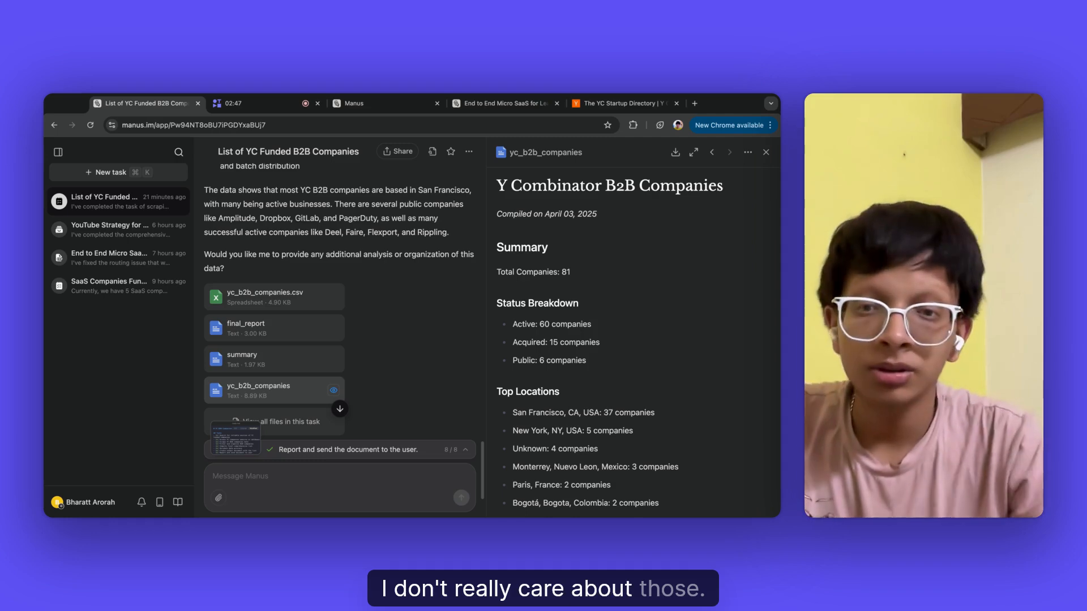
{"action": "left_click", "coordinate": [276, 305]}
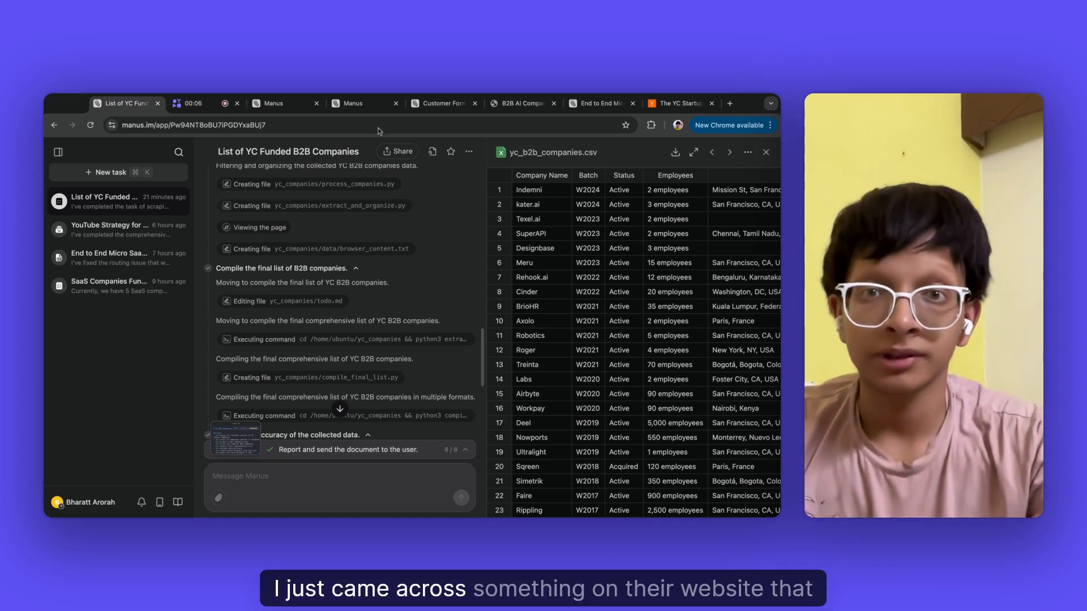
Open the "Find potential customers" example from the Manus use cases page
{"action": "left_click", "coordinate": [357, 103]}
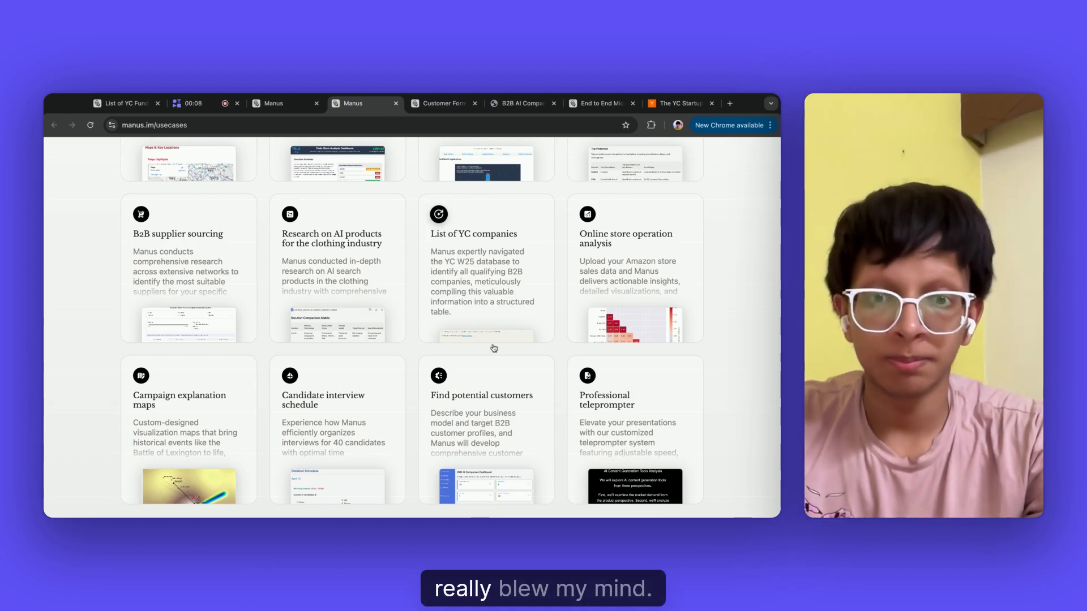
{"action": "scroll", "coordinate": [494, 348], "scroll_direction": "down", "scroll_amount": 2}
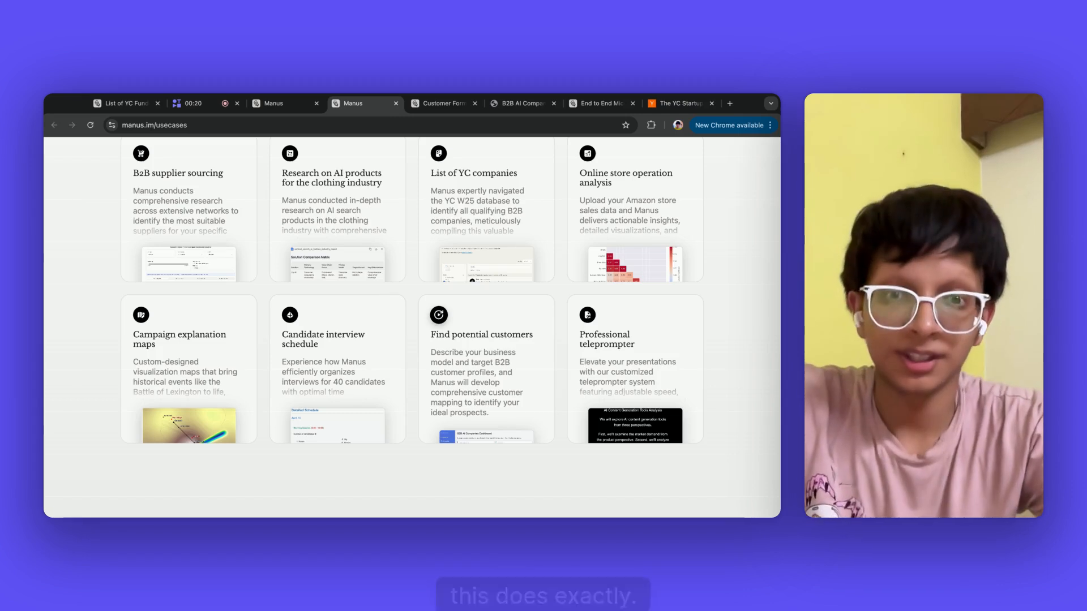
{"action": "left_click", "coordinate": [487, 369]}
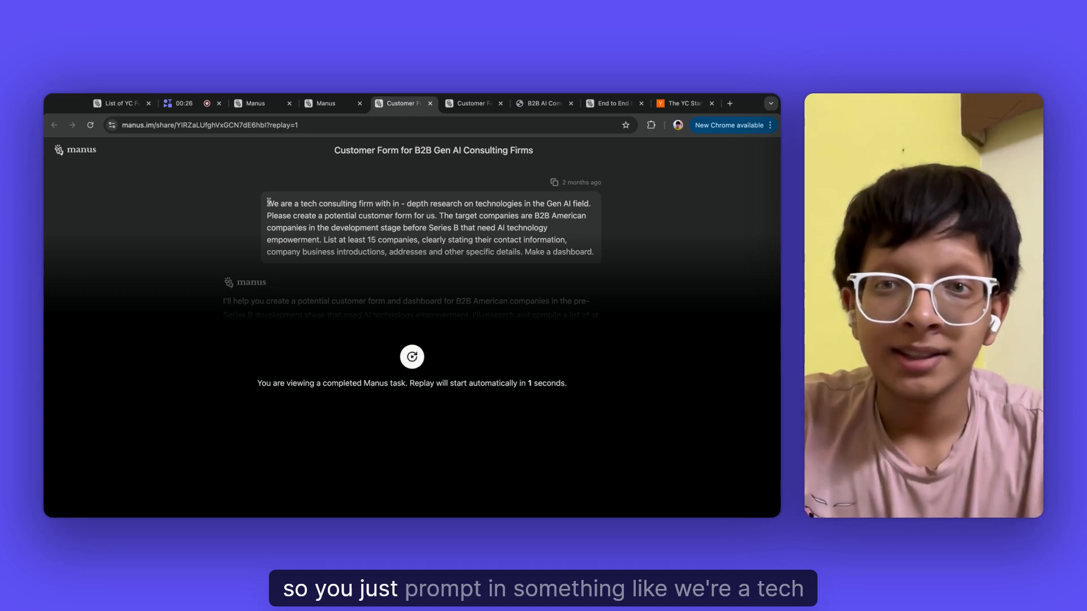
Read the example's prompt, covering the firm's description, the potential customer form, the target companies and the requested details and dashboard
{"action": "left_click_drag", "start_coordinate": [269, 203], "coordinate": [435, 205]}
{"action": "left_click", "coordinate": [408, 212]}
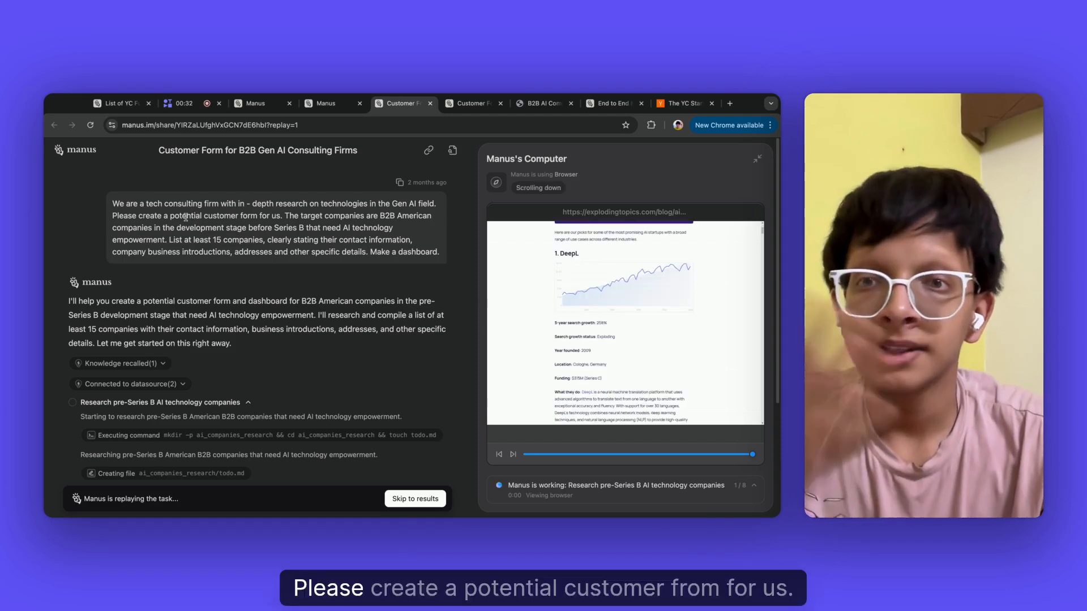
{"action": "left_click_drag", "start_coordinate": [187, 218], "coordinate": [285, 217]}
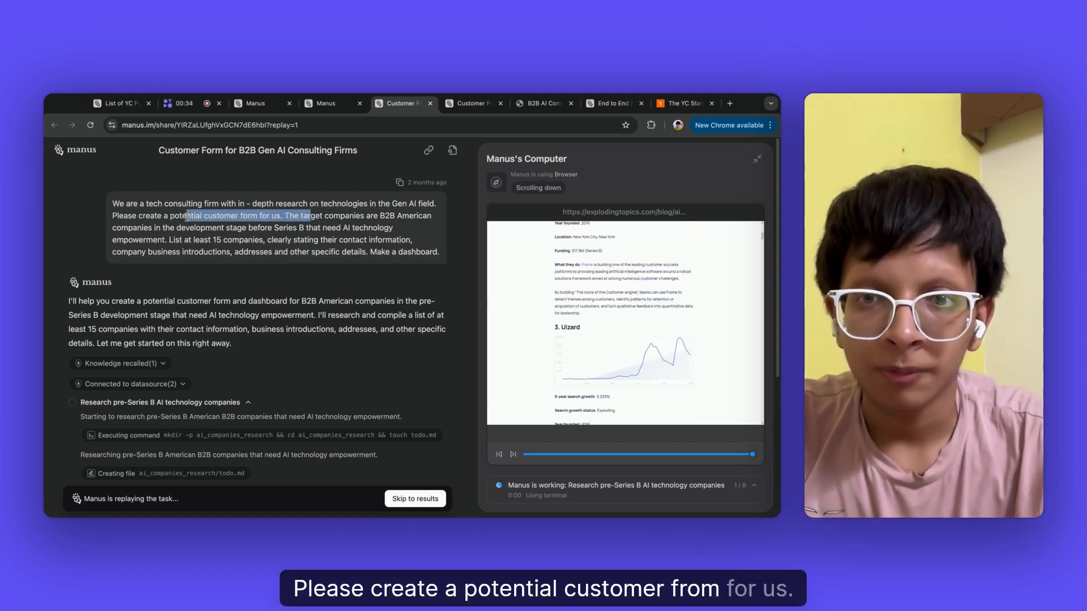
{"action": "left_click", "coordinate": [286, 215]}
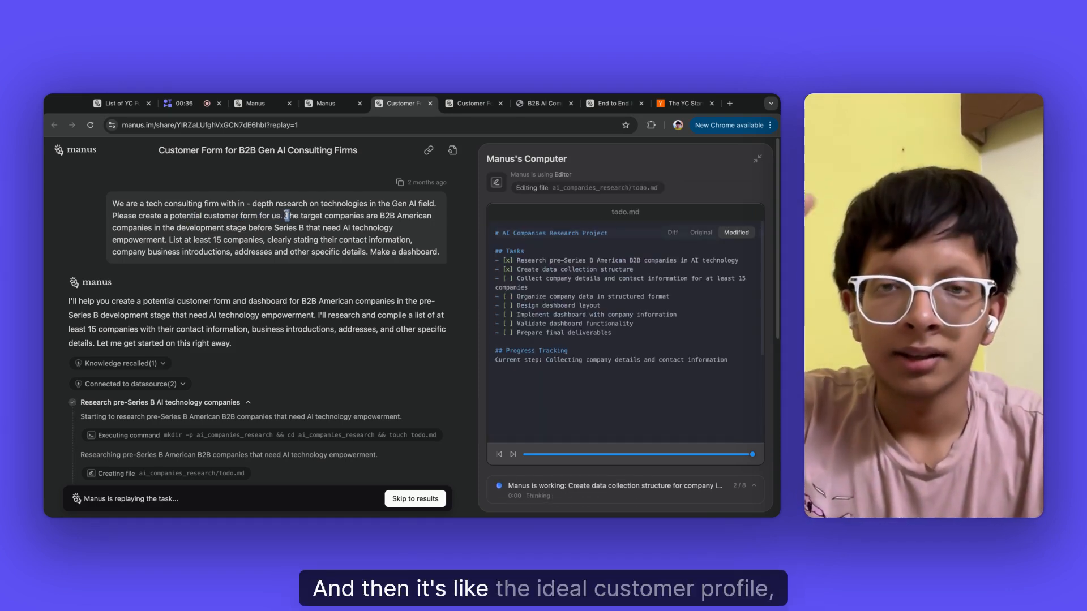
{"action": "left_click_drag", "start_coordinate": [287, 216], "coordinate": [236, 228]}
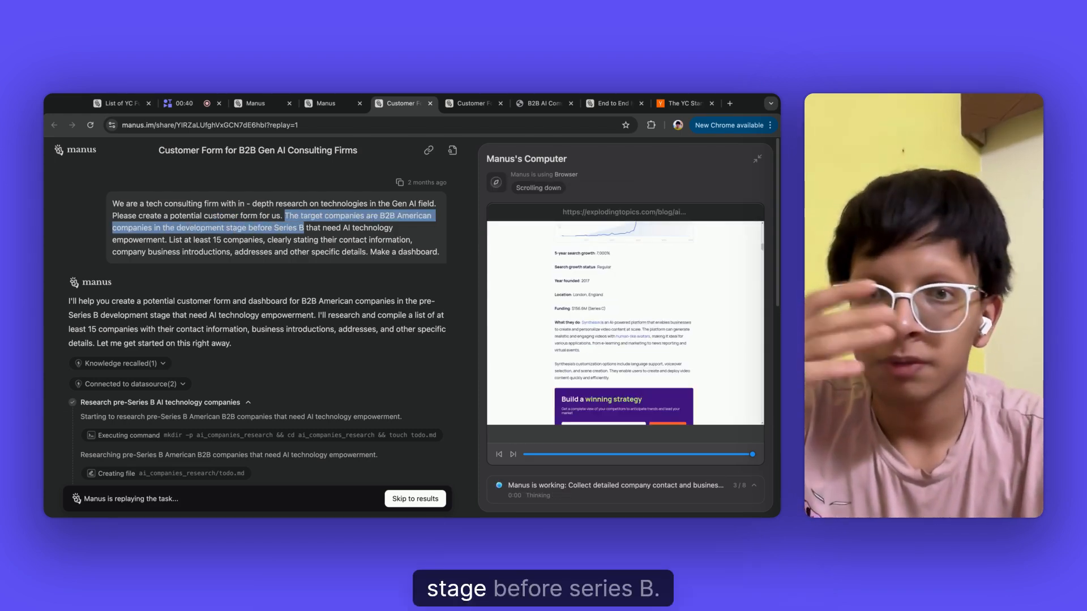
{"action": "left_click", "coordinate": [326, 227]}
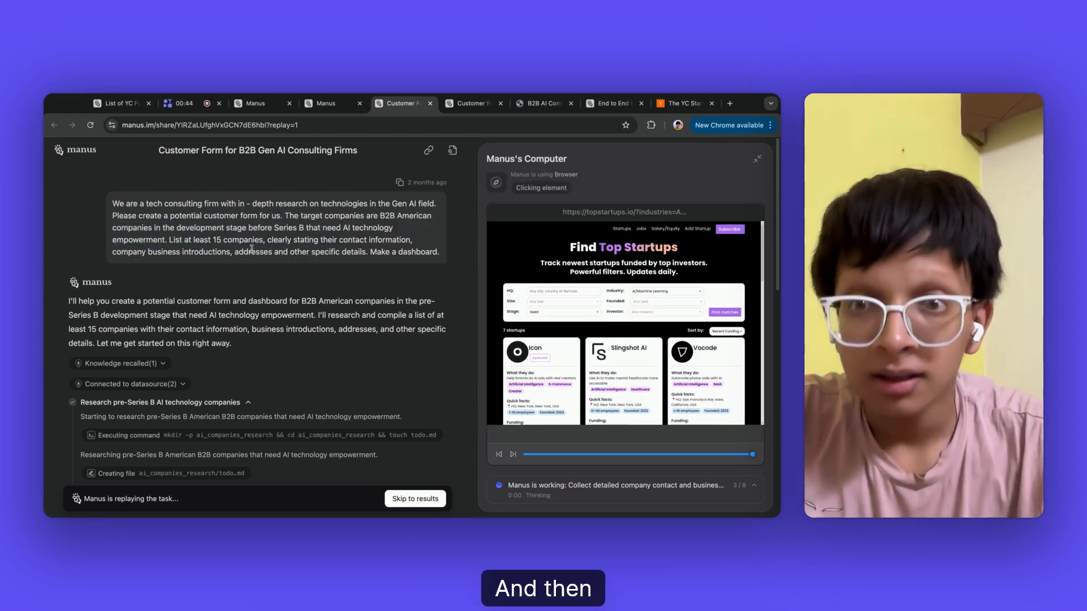
{"action": "left_click_drag", "start_coordinate": [227, 252], "coordinate": [442, 253]}
{"action": "left_click", "coordinate": [367, 252]}
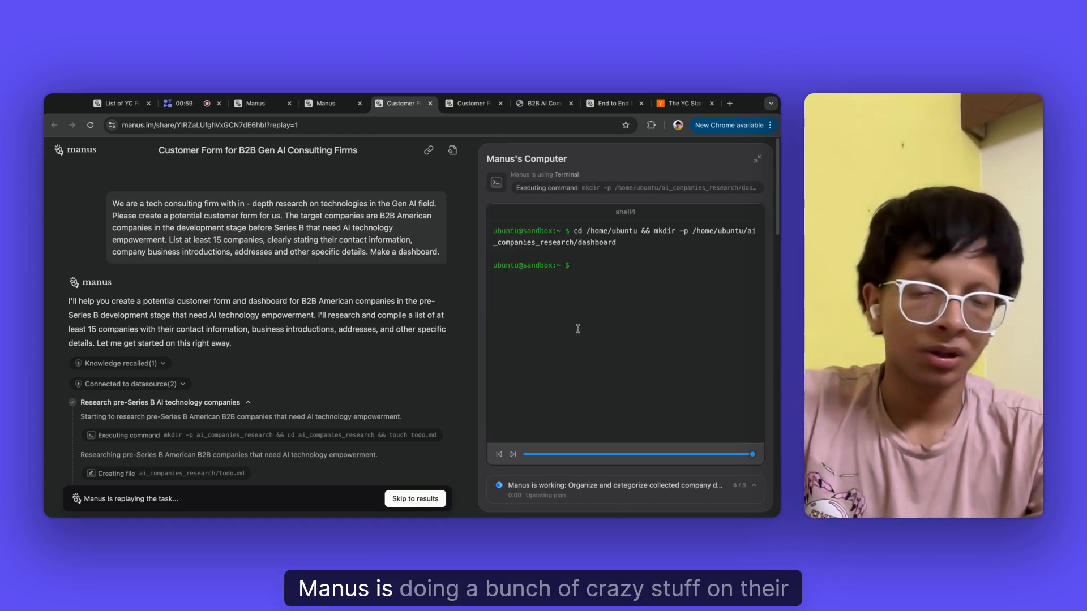
Skip the task replay to its results and bring up the B2B AI Companies Dashboard link
{"action": "left_click", "coordinate": [420, 500]}
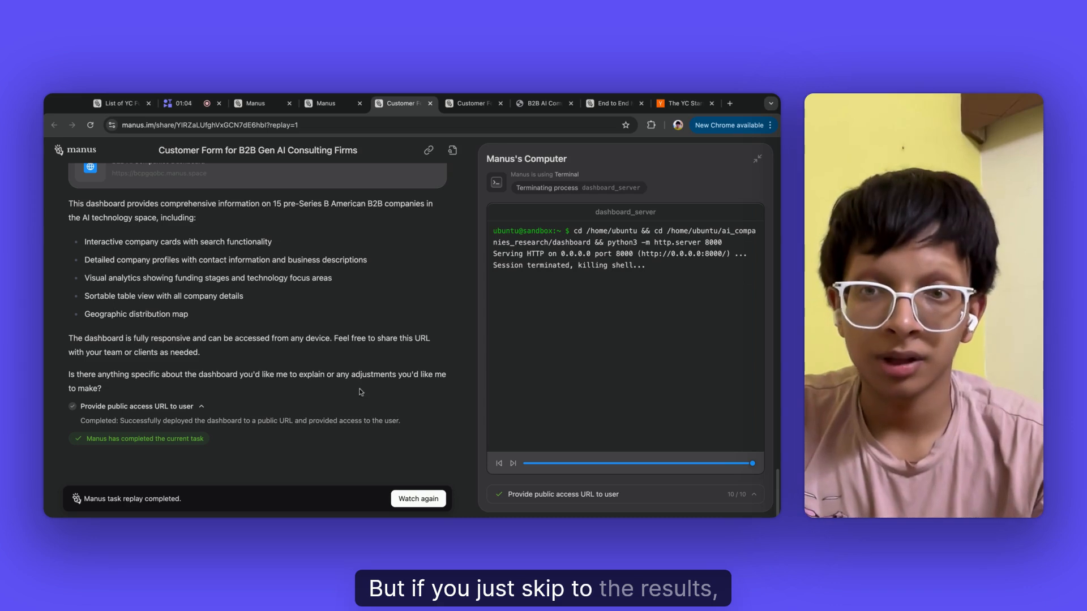
{"action": "scroll", "coordinate": [321, 328], "scroll_direction": "up", "scroll_amount": 3}
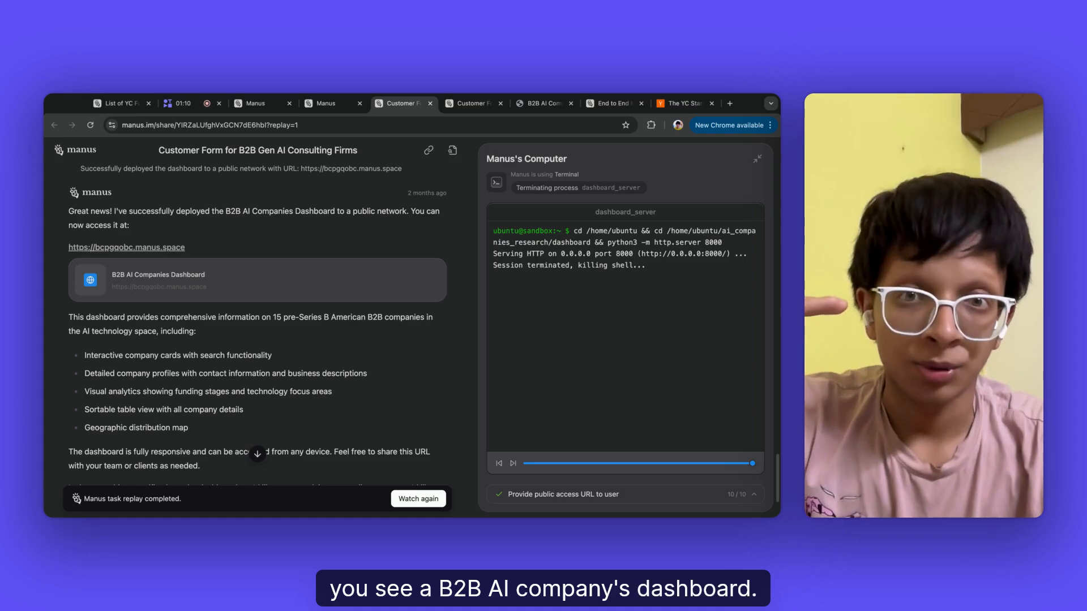
Open the B2B AI Companies Dashboard, and go back to the original prompt in the Manus task replay
{"action": "left_click", "coordinate": [276, 291]}
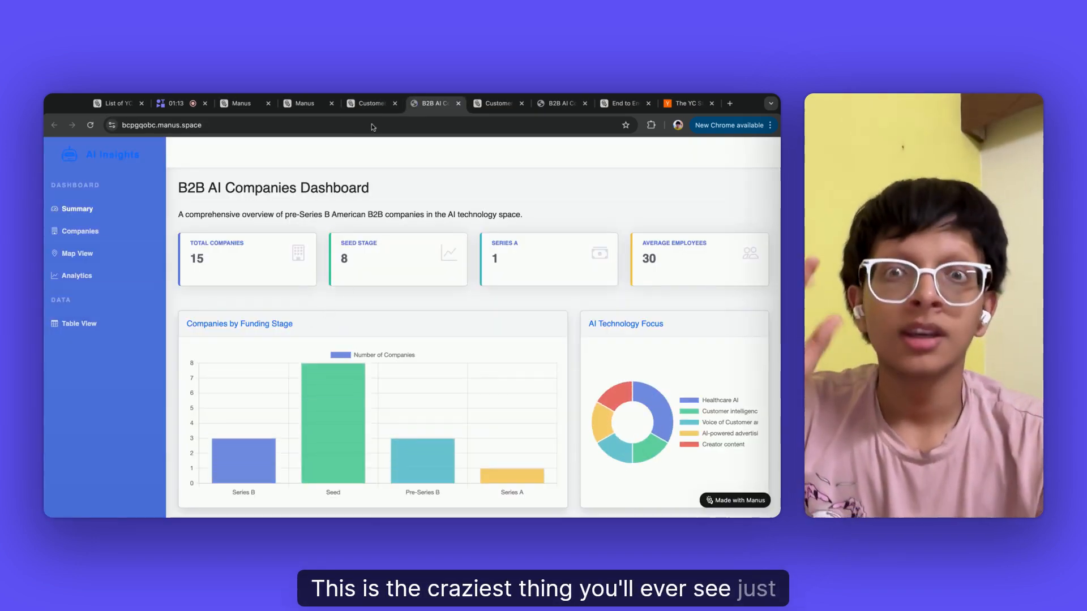
{"action": "left_click", "coordinate": [372, 103]}
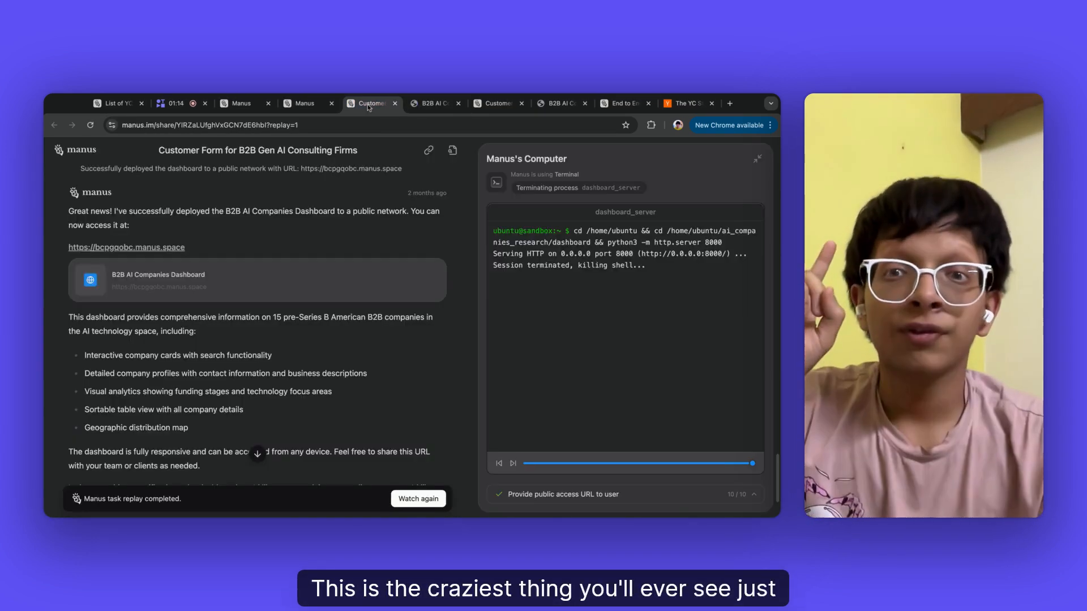
{"action": "scroll", "coordinate": [185, 191], "scroll_direction": "up", "scroll_amount": 15}
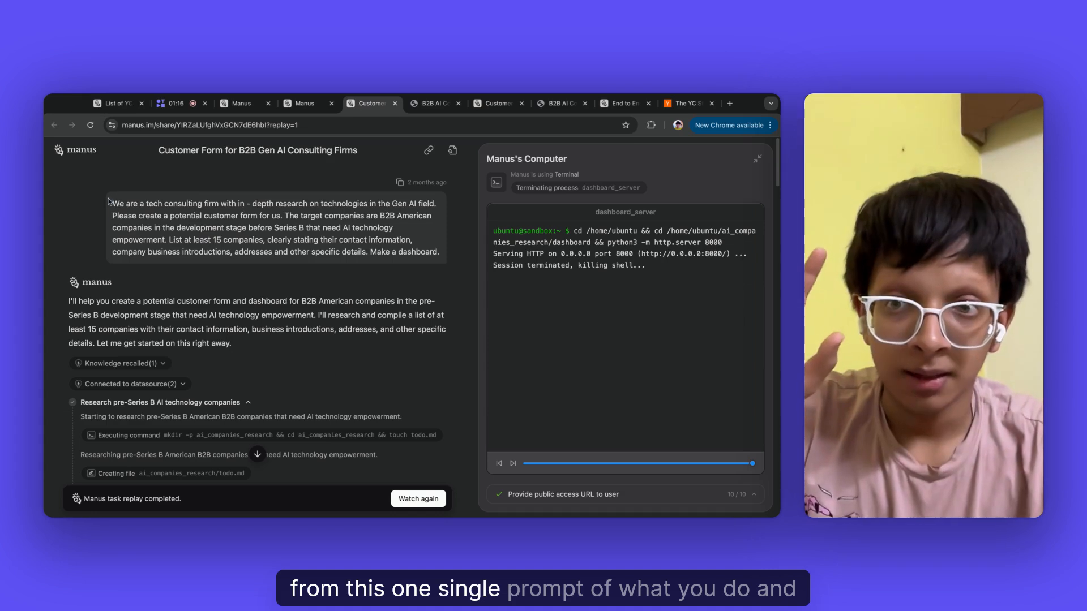
{"action": "triple_click", "coordinate": [109, 202]}
{"action": "left_click", "coordinate": [109, 202]}
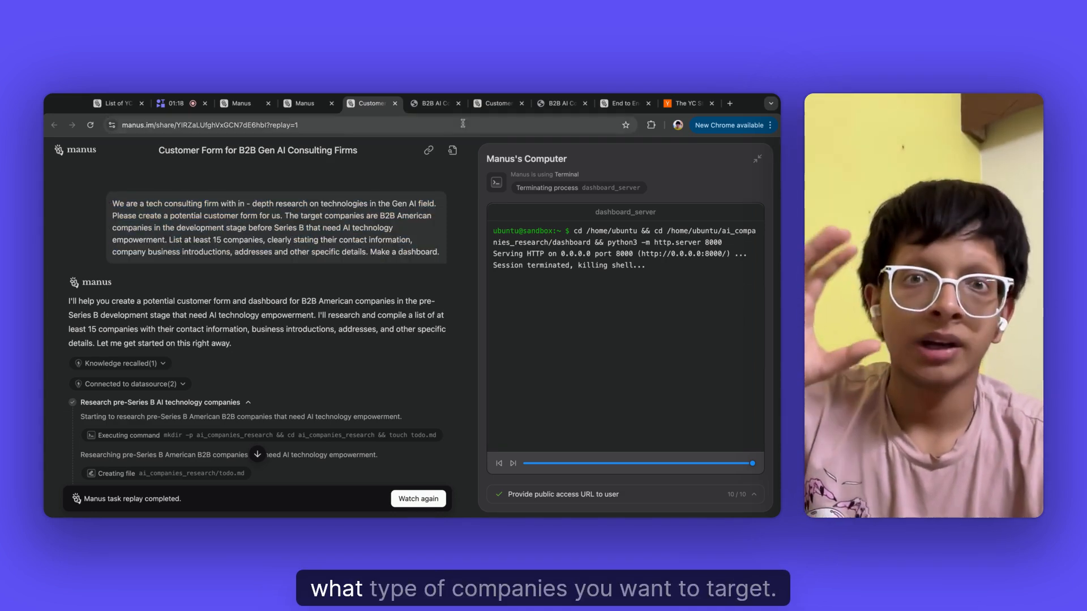
Return to the dashboard and examine its summary figures for total companies, seed stage, Series A and average employees
{"action": "left_click", "coordinate": [434, 106]}
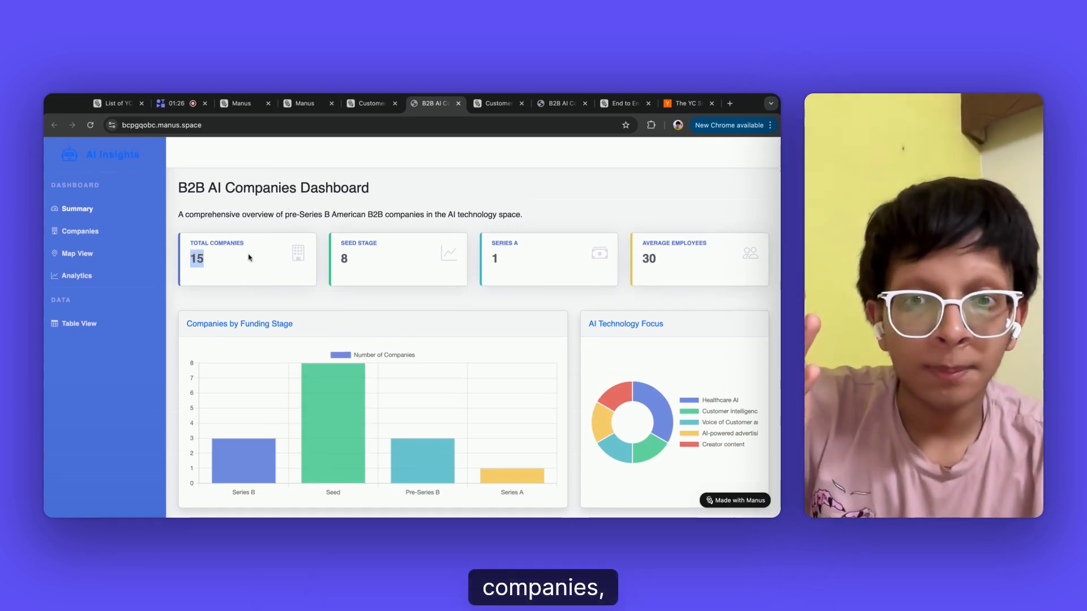
{"action": "left_click_drag", "start_coordinate": [333, 258], "coordinate": [393, 270]}
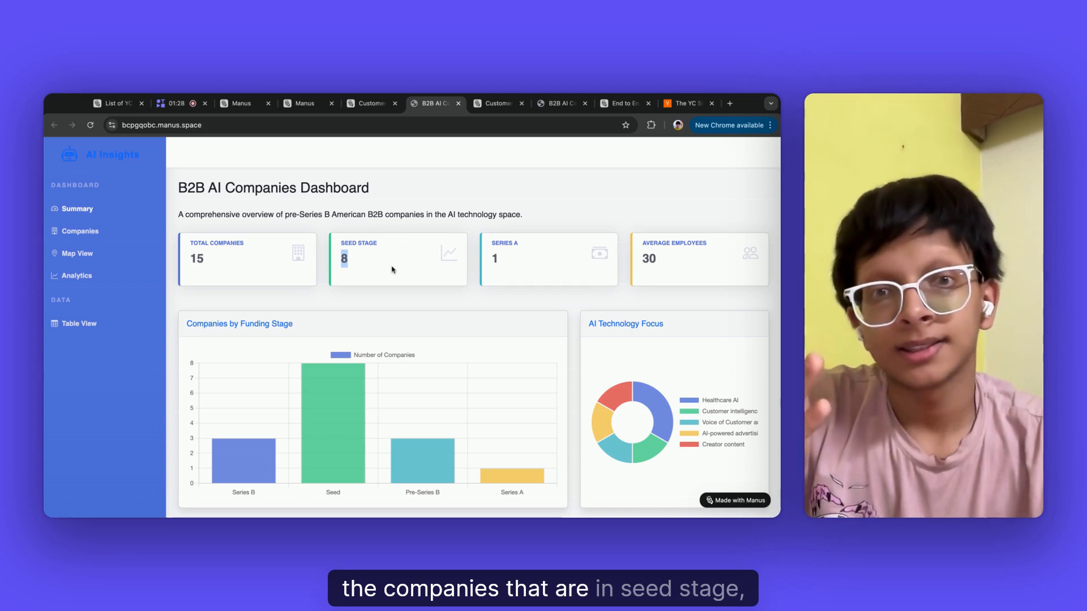
{"action": "left_click_drag", "start_coordinate": [482, 253], "coordinate": [513, 261]}
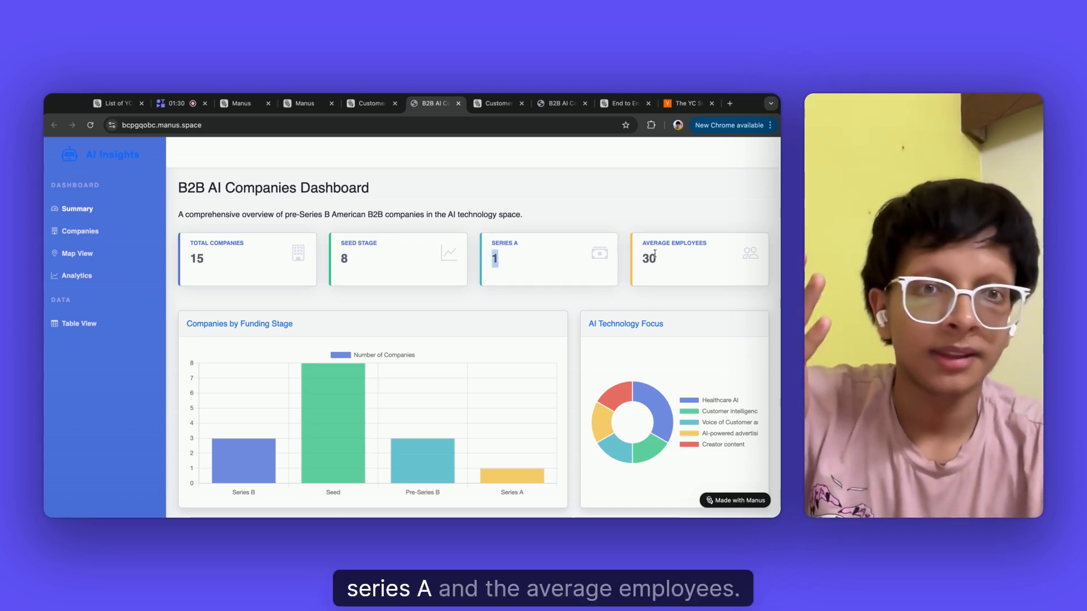
{"action": "left_click", "coordinate": [643, 241]}
Examine the dashboard's funding stage and AI technology focus charts, and browse the Featured Companies cards
{"action": "scroll", "coordinate": [244, 369], "scroll_direction": "down", "scroll_amount": 2}
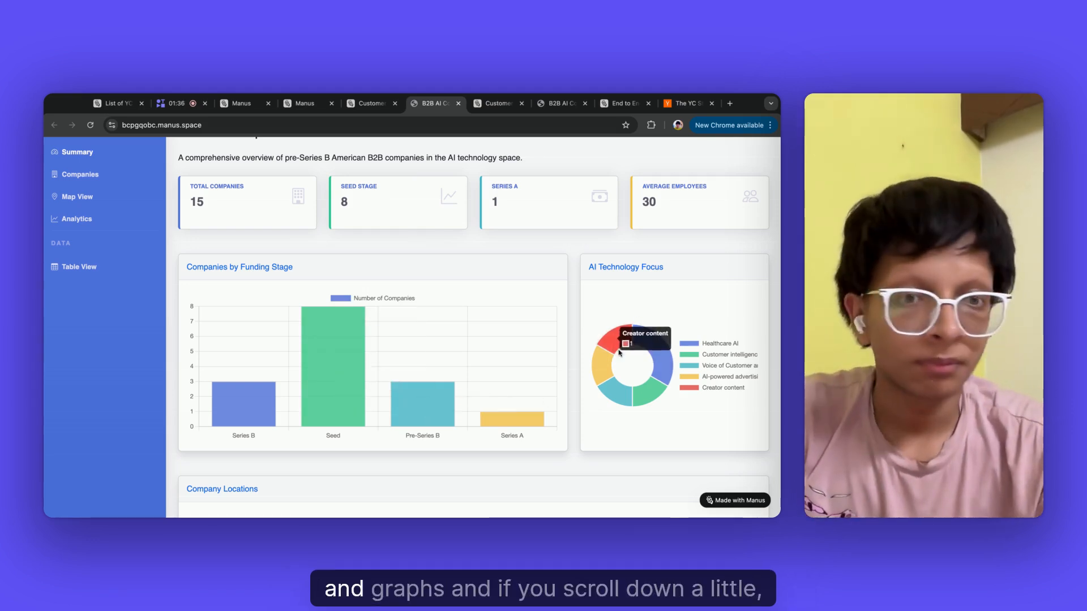
{"action": "scroll", "coordinate": [619, 353], "scroll_direction": "down", "scroll_amount": 4}
{"action": "scroll", "coordinate": [619, 353], "scroll_direction": "down", "scroll_amount": 6}
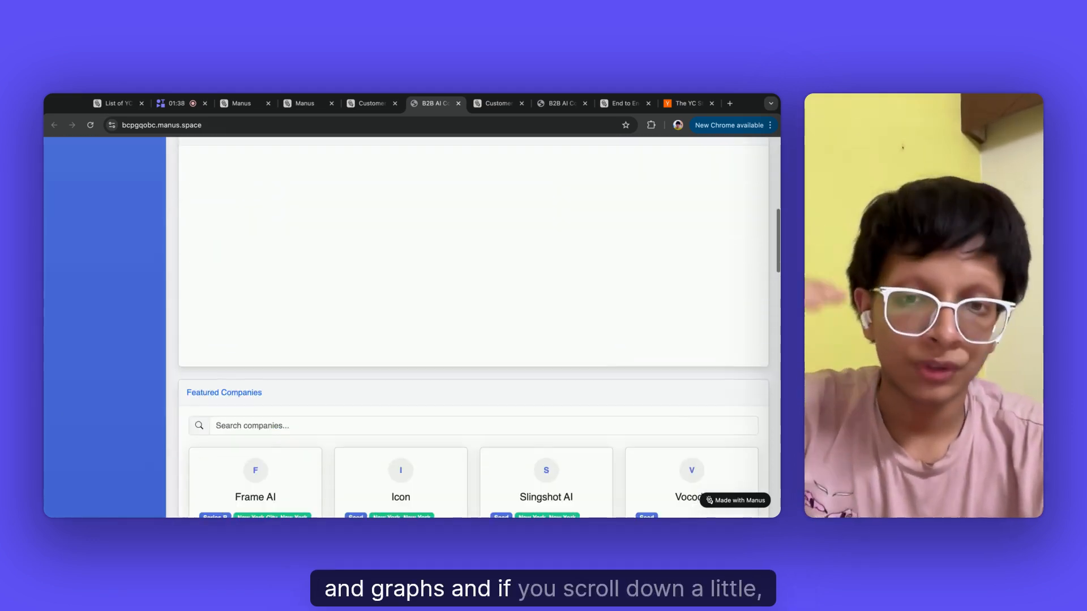
{"action": "scroll", "coordinate": [440, 320], "scroll_direction": "down", "scroll_amount": 4}
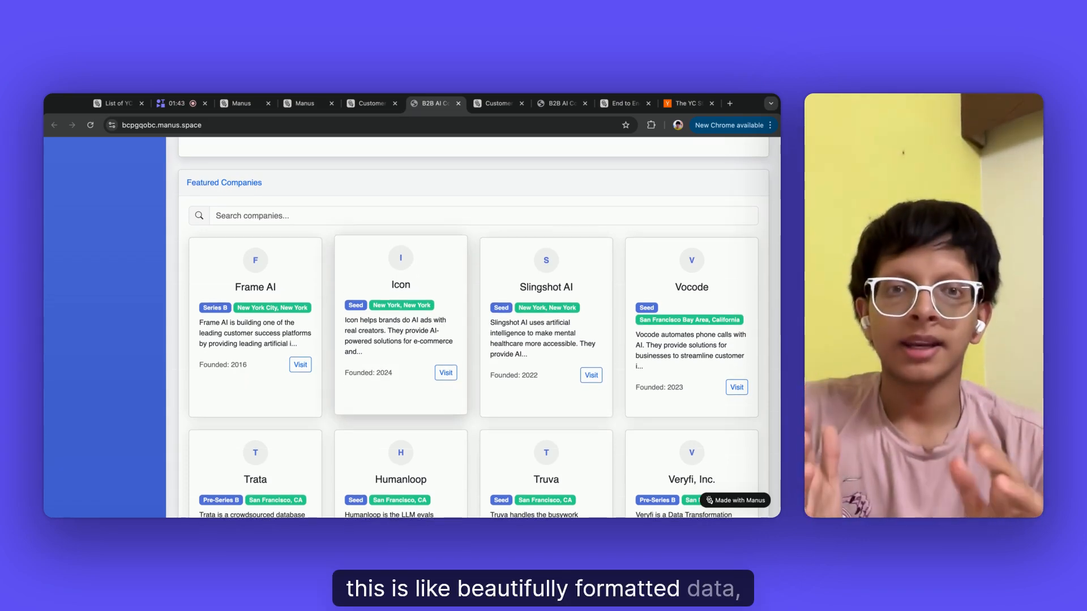
{"action": "scroll", "coordinate": [440, 320], "scroll_direction": "down", "scroll_amount": 10}
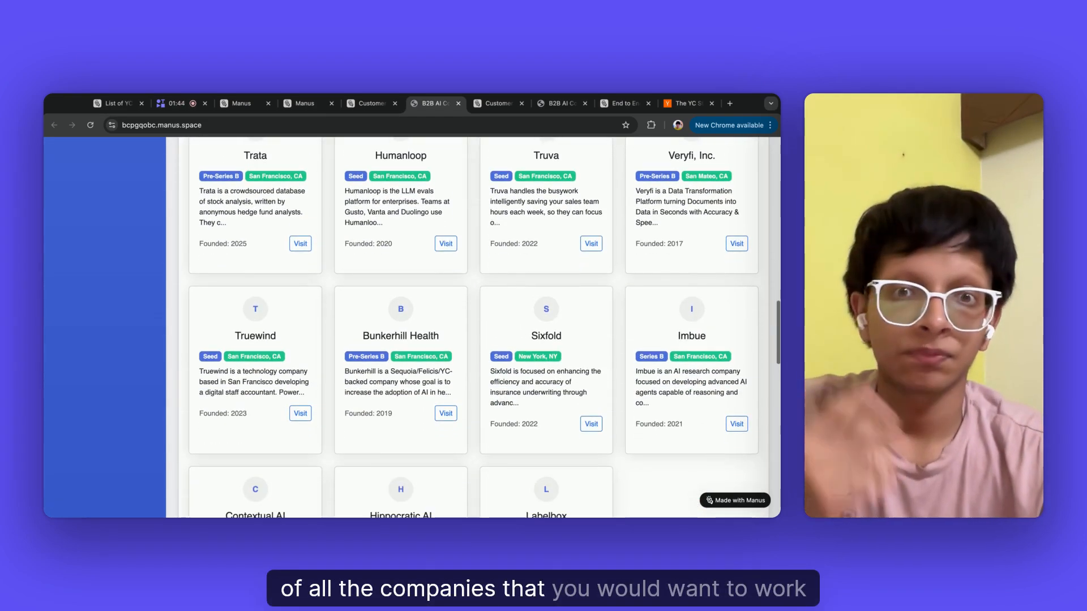
Look through the Company Details table, and revisit the charts, Company Locations section and company cards
{"action": "scroll", "coordinate": [333, 278], "scroll_direction": "down", "scroll_amount": 15}
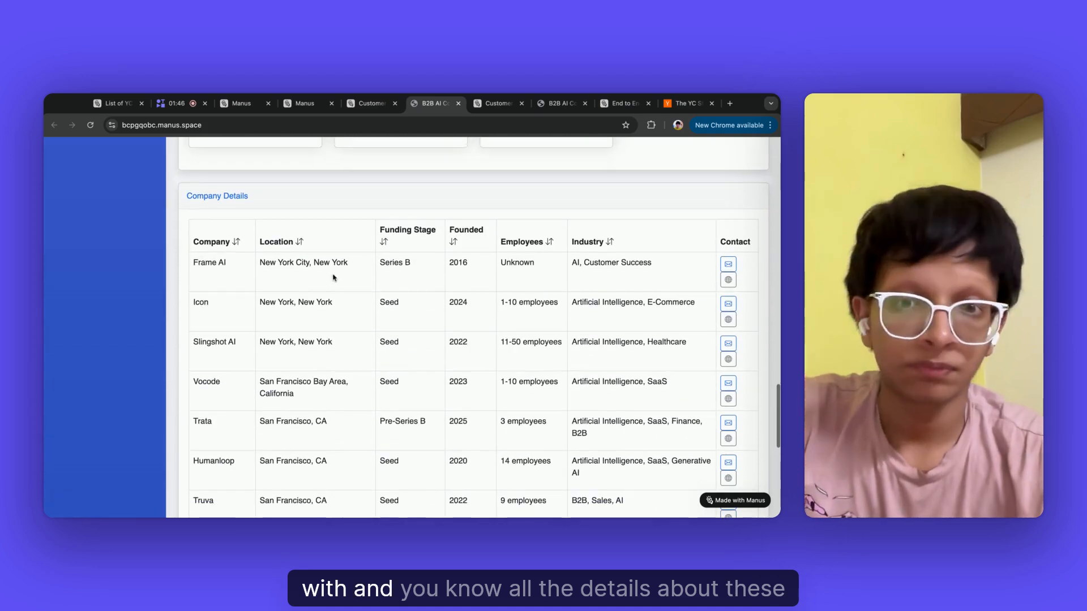
{"action": "scroll", "coordinate": [421, 310], "scroll_direction": "down", "scroll_amount": 1}
{"action": "scroll", "coordinate": [538, 318], "scroll_direction": "down", "scroll_amount": 10}
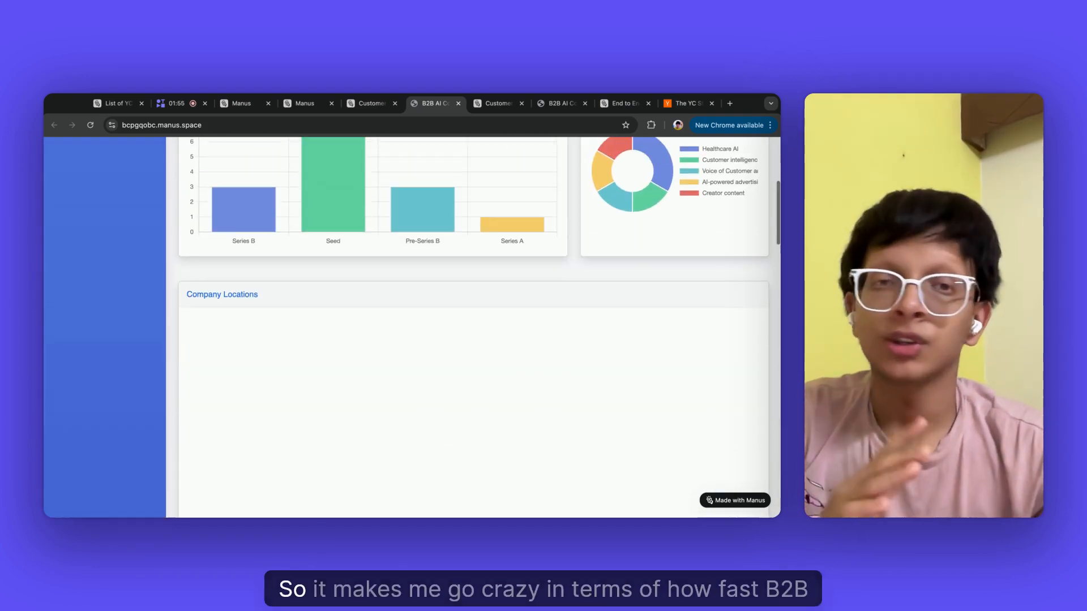
{"action": "scroll", "coordinate": [473, 325], "scroll_direction": "up", "scroll_amount": 1}
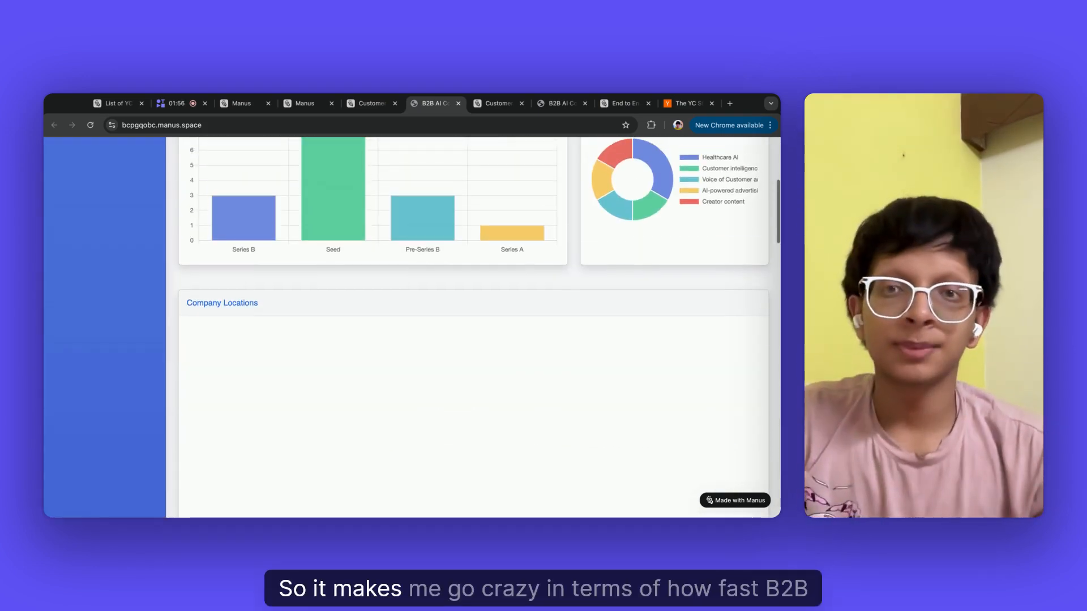
{"action": "scroll", "coordinate": [474, 327], "scroll_direction": "down", "scroll_amount": 15}
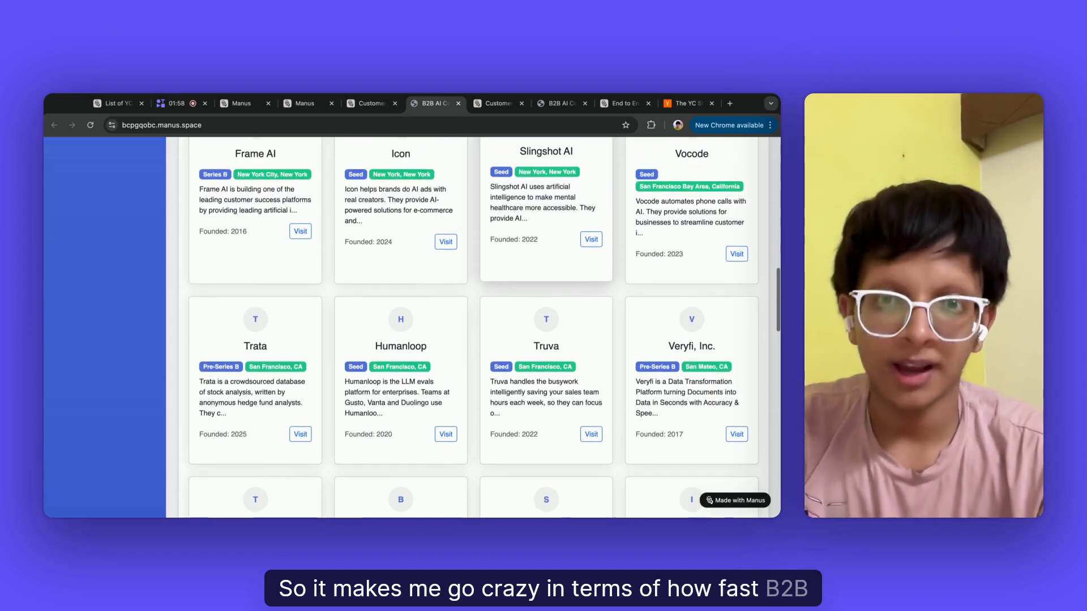